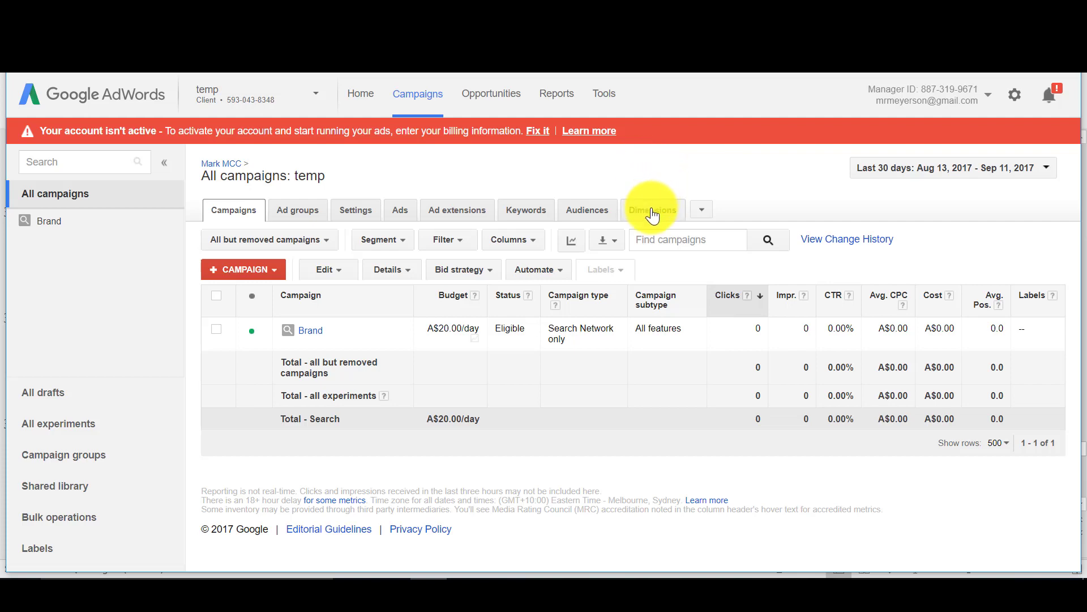
- Show the Paid & organic report among the dimensions for all campaigns
{"action": "left_click", "coordinate": [651, 216]}
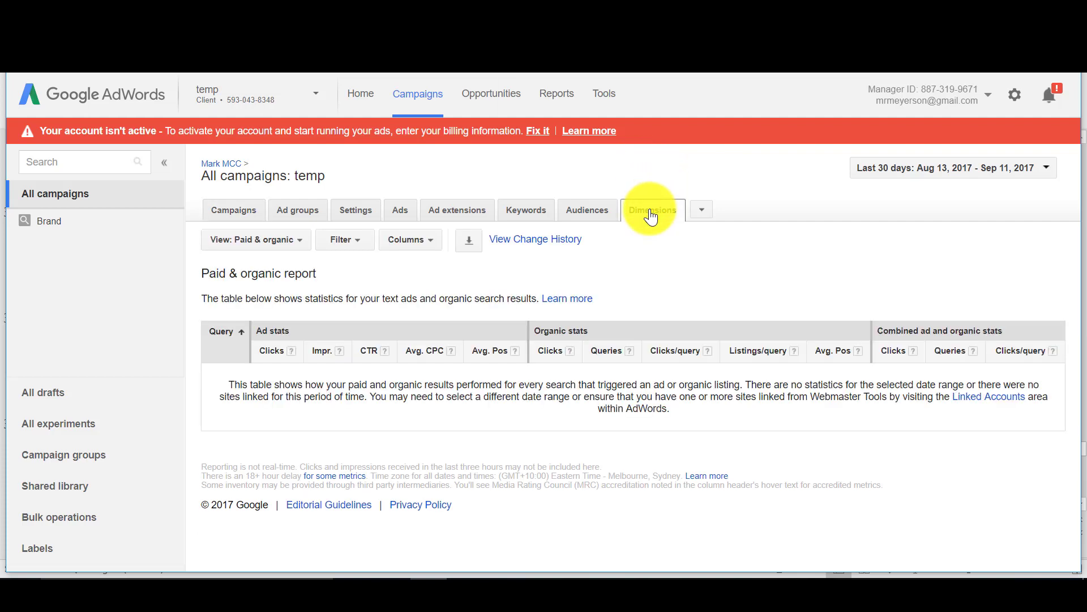
{"action": "left_click", "coordinate": [298, 246]}
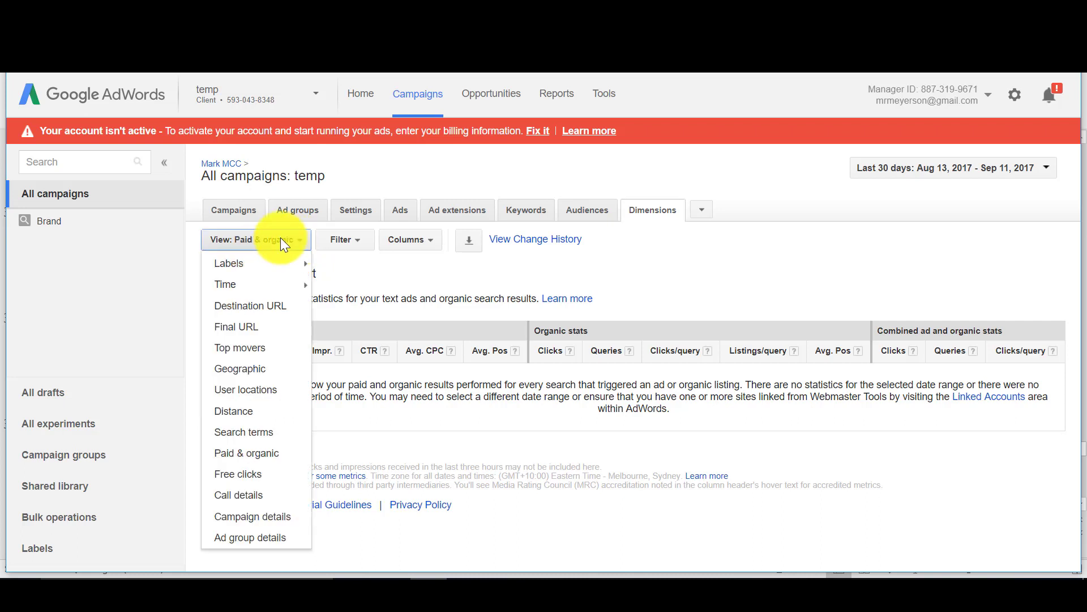
{"action": "left_click", "coordinate": [274, 455]}
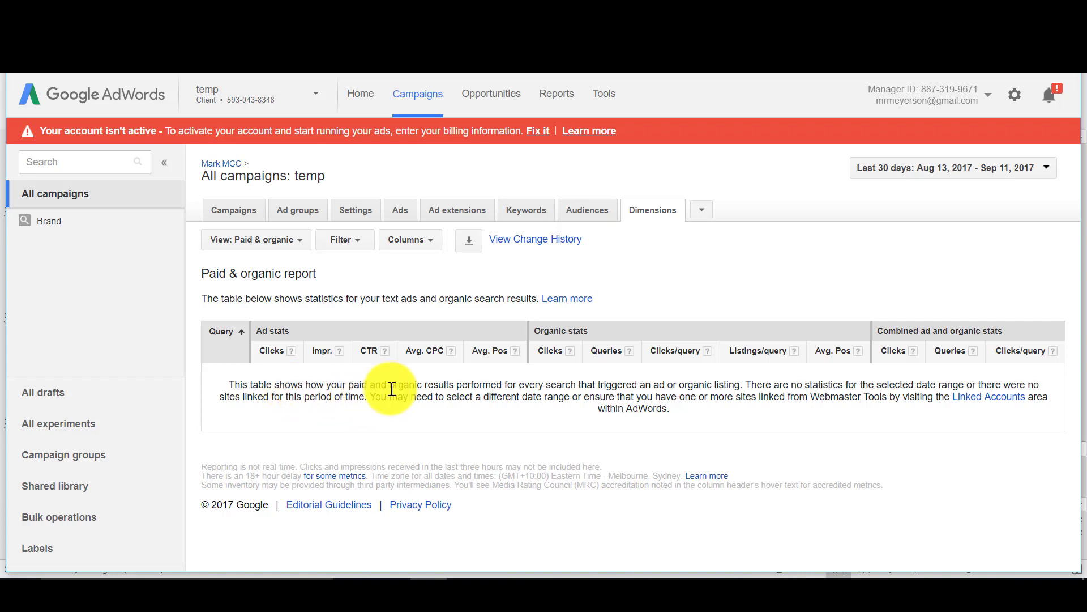
{"action": "left_click", "coordinate": [799, 578]}
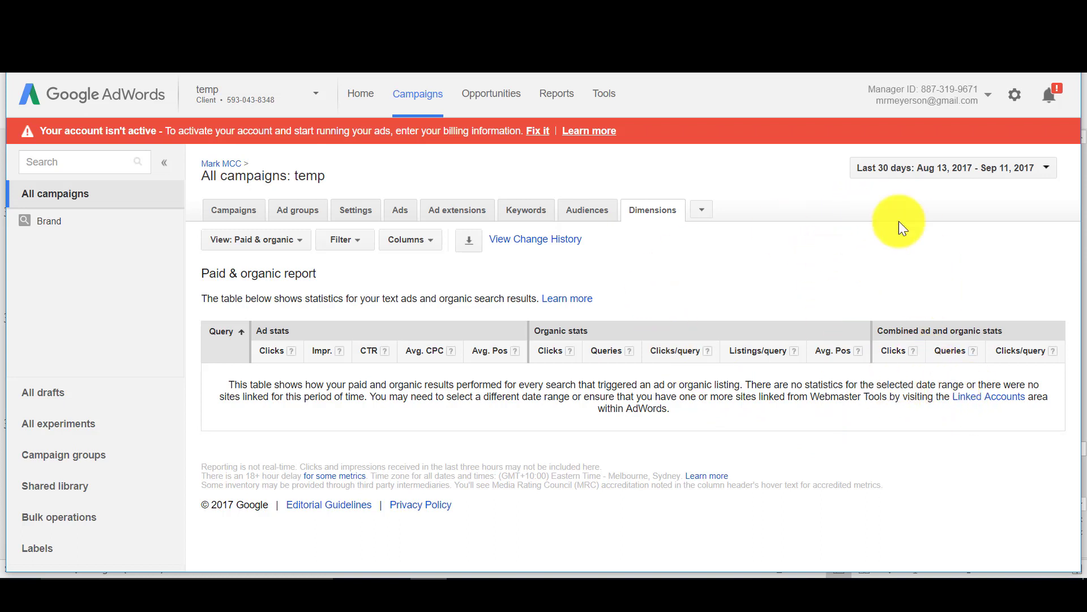
- Open the Search Console details in the account's linked accounts settings
{"action": "left_click", "coordinate": [1017, 98]}
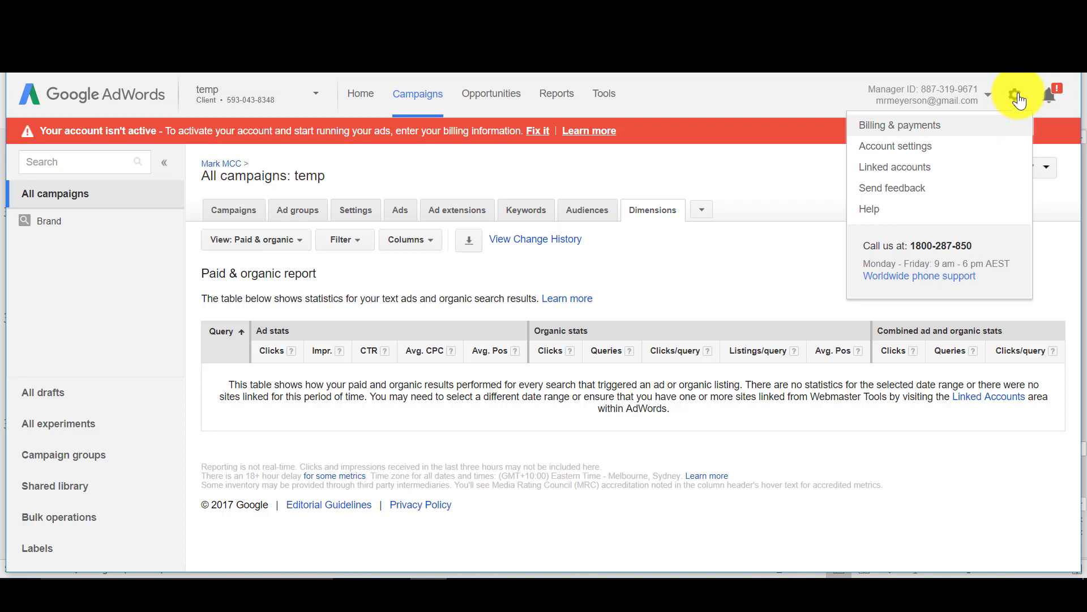
{"action": "left_click", "coordinate": [930, 179]}
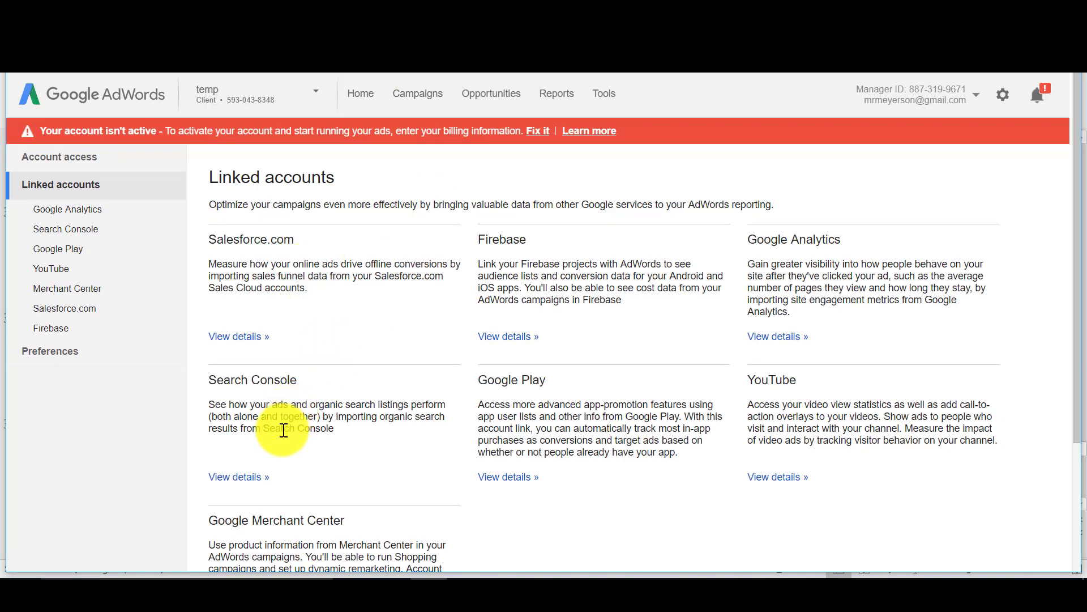
{"action": "scroll", "coordinate": [284, 432], "scroll_direction": "down", "scroll_amount": 2}
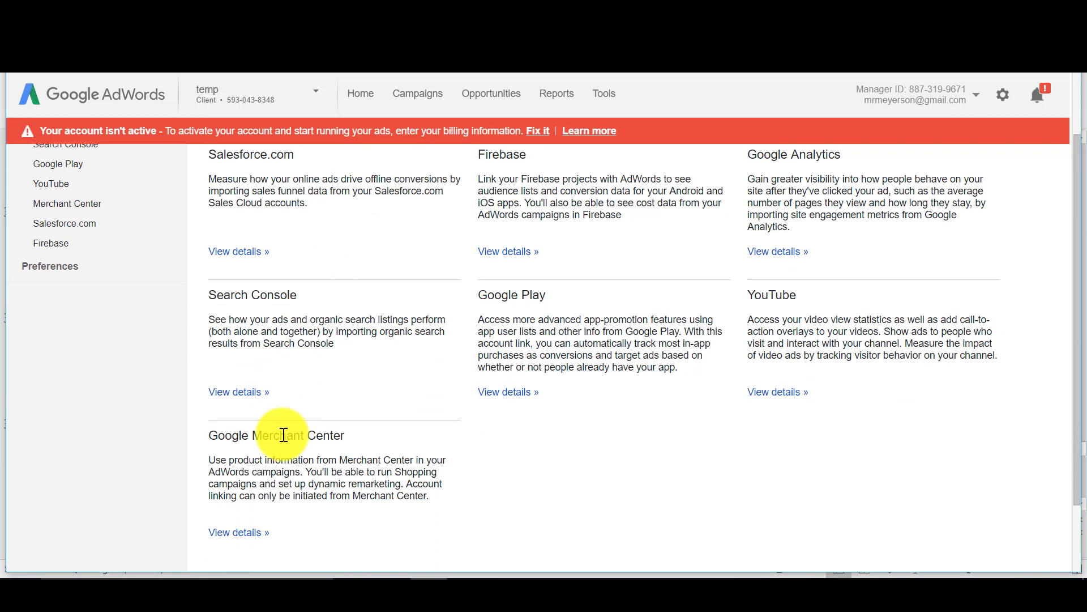
{"action": "left_click", "coordinate": [237, 392]}
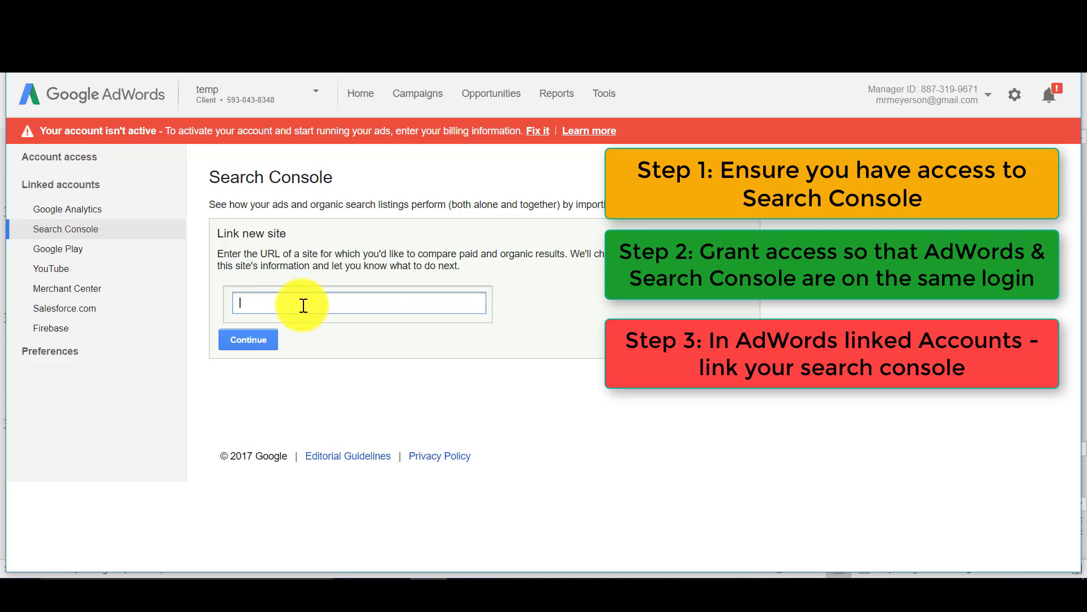
{"action": "type", "text": "www"}
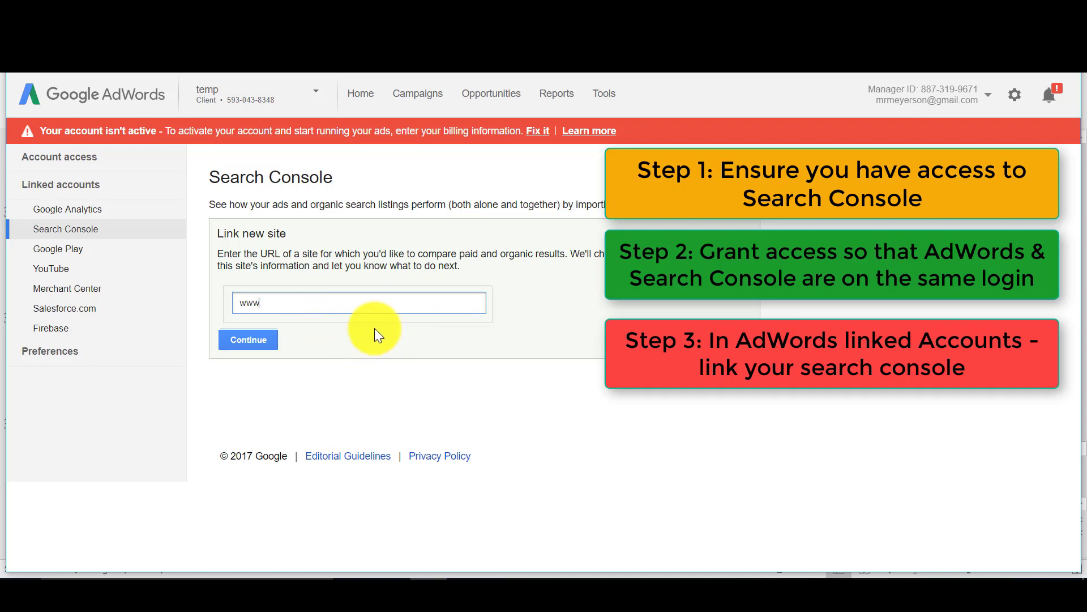
{"action": "key", "text": "BackSpace"}
{"action": "key", "text": "BackSpace"}
{"action": "key", "text": "BackSpace"}
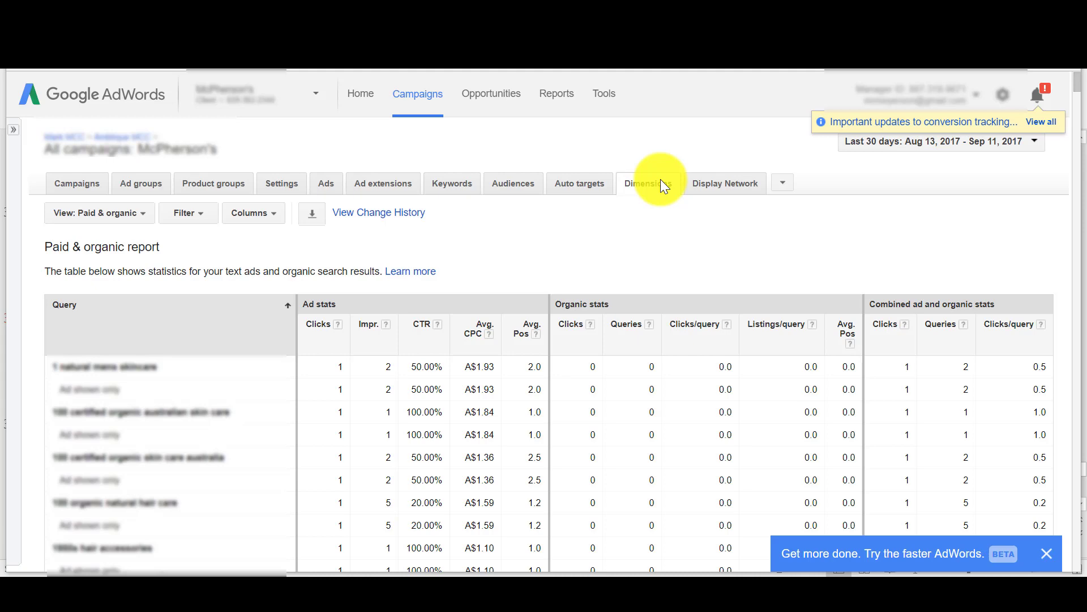
- Look over the ad, organic and combined stats in the client account's Paid & organic report
{"action": "left_click", "coordinate": [648, 182]}
{"action": "scroll", "coordinate": [642, 205], "scroll_direction": "up", "scroll_amount": 2}
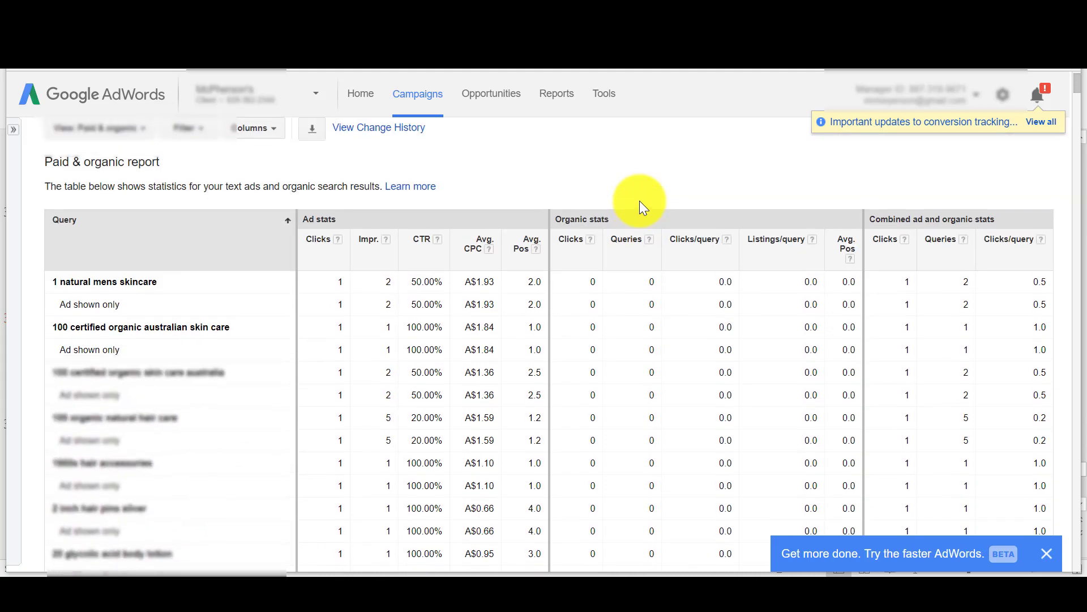
{"action": "scroll", "coordinate": [640, 200], "scroll_direction": "up", "scroll_amount": 2}
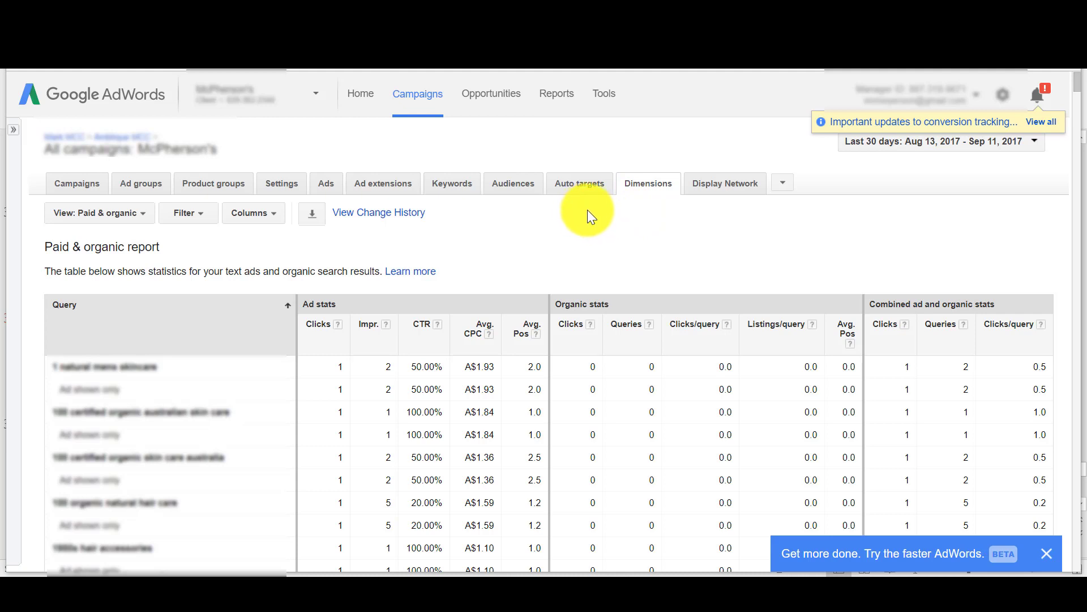
- Check the report's download options and available segments, and close them without downloading
{"action": "left_click", "coordinate": [318, 207]}
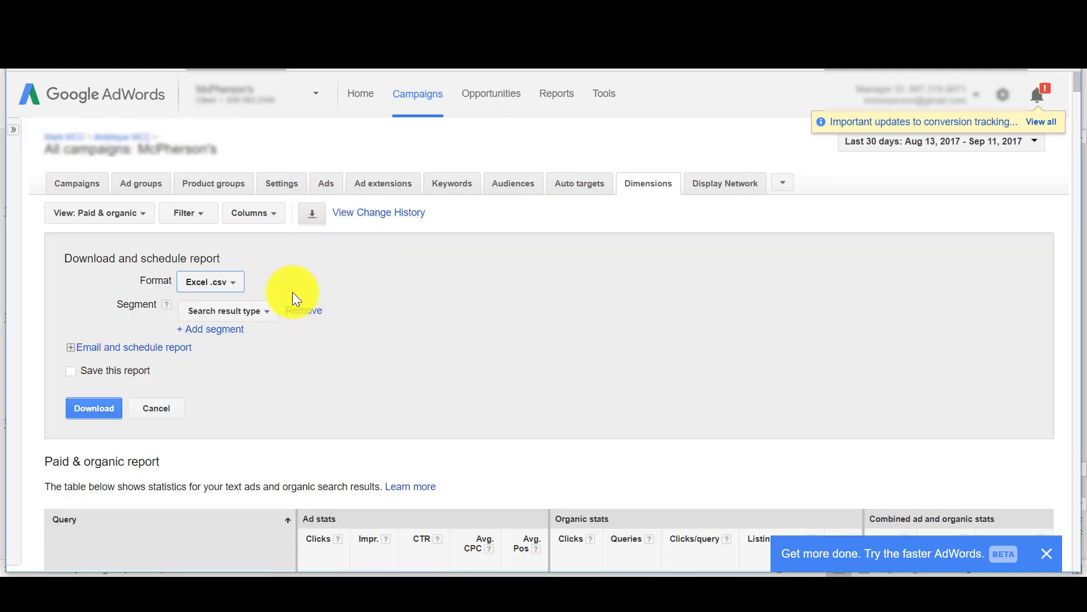
{"action": "left_click", "coordinate": [259, 310]}
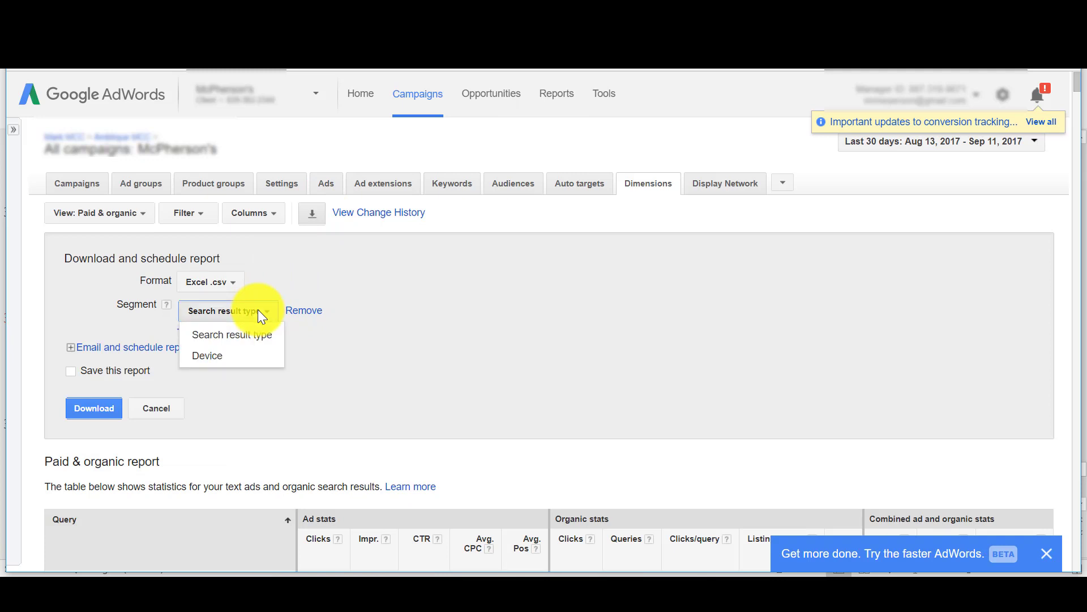
{"action": "left_click", "coordinate": [257, 309]}
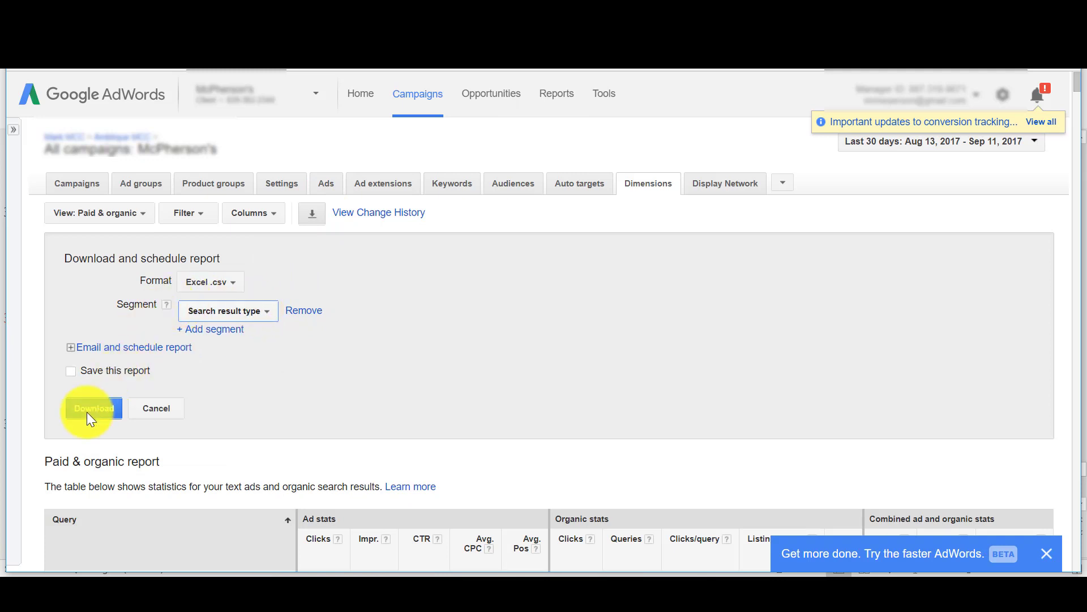
{"action": "left_click", "coordinate": [152, 408]}
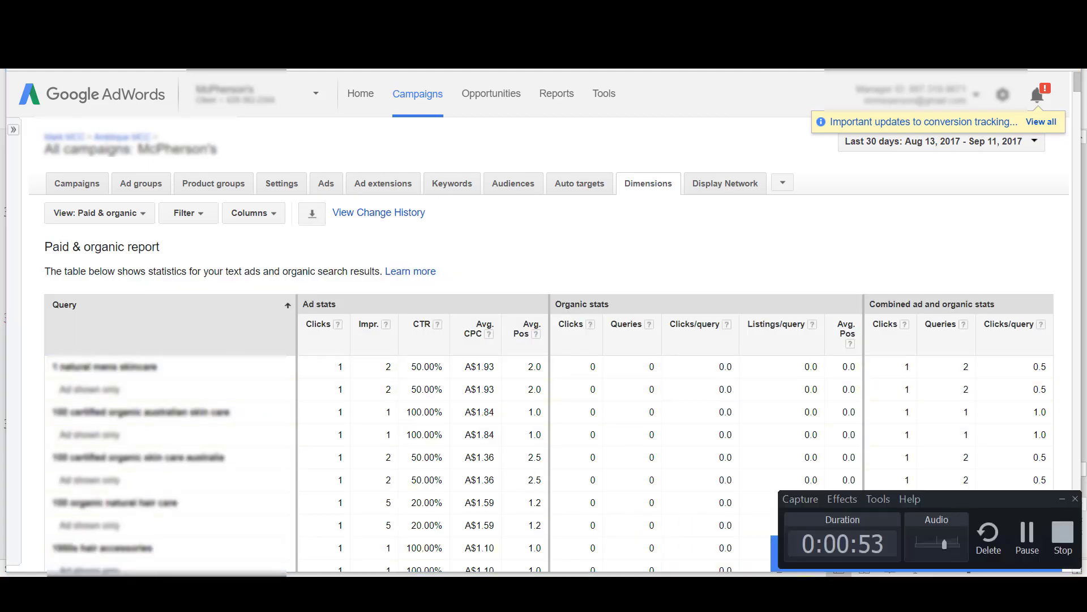
{"action": "left_click", "coordinate": [1028, 535]}
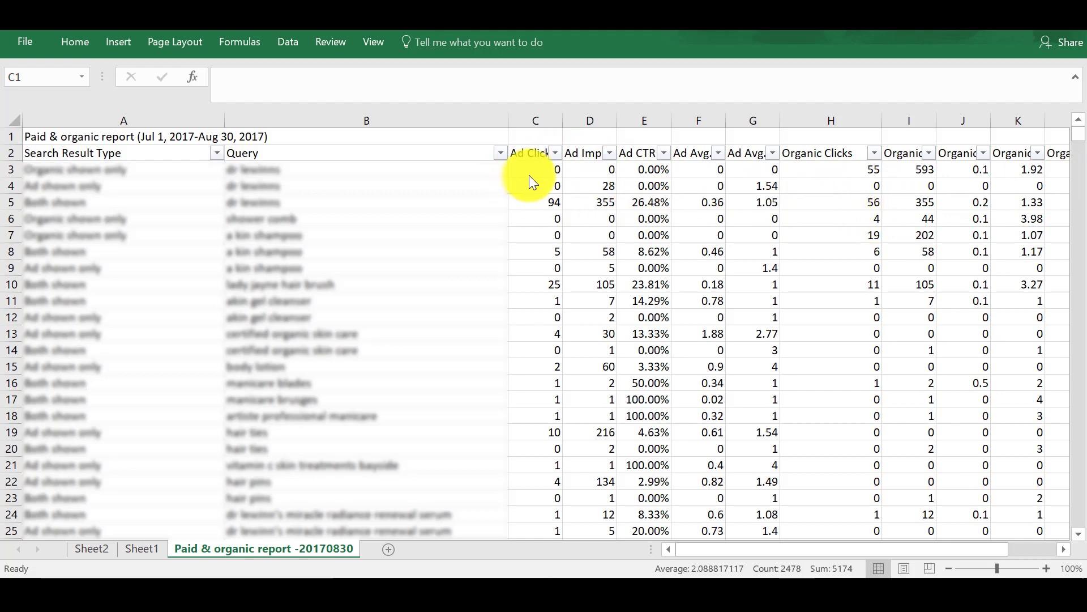
- In the Excel copy of the report, insert a column before the ad clicks column and head it "Query Type"
{"action": "right_click", "coordinate": [535, 121]}
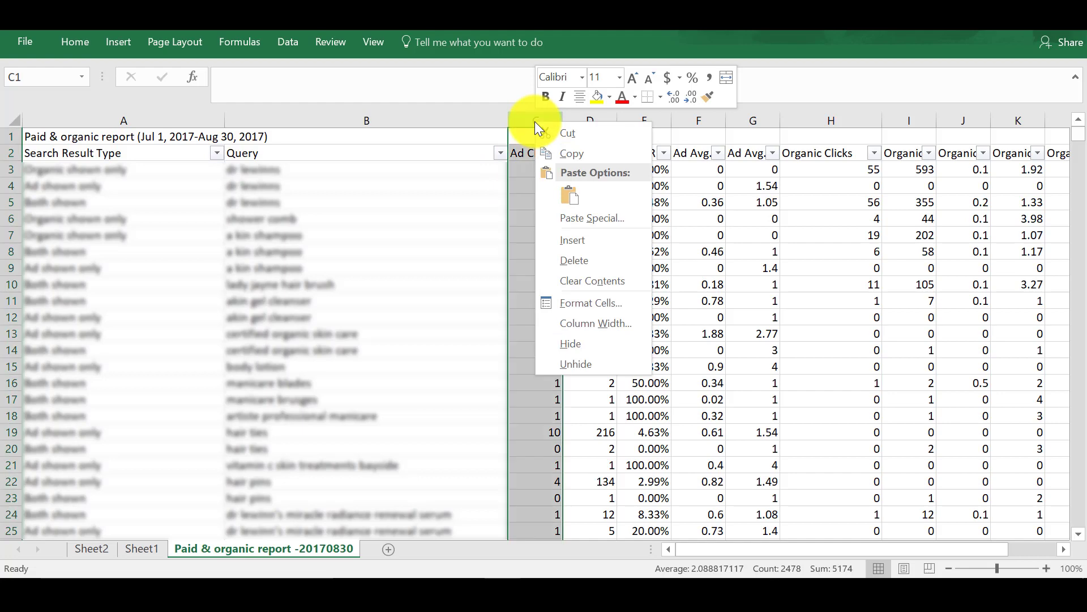
{"action": "left_click", "coordinate": [585, 235]}
{"action": "left_click", "coordinate": [580, 150]}
{"action": "type", "text": "Q"}
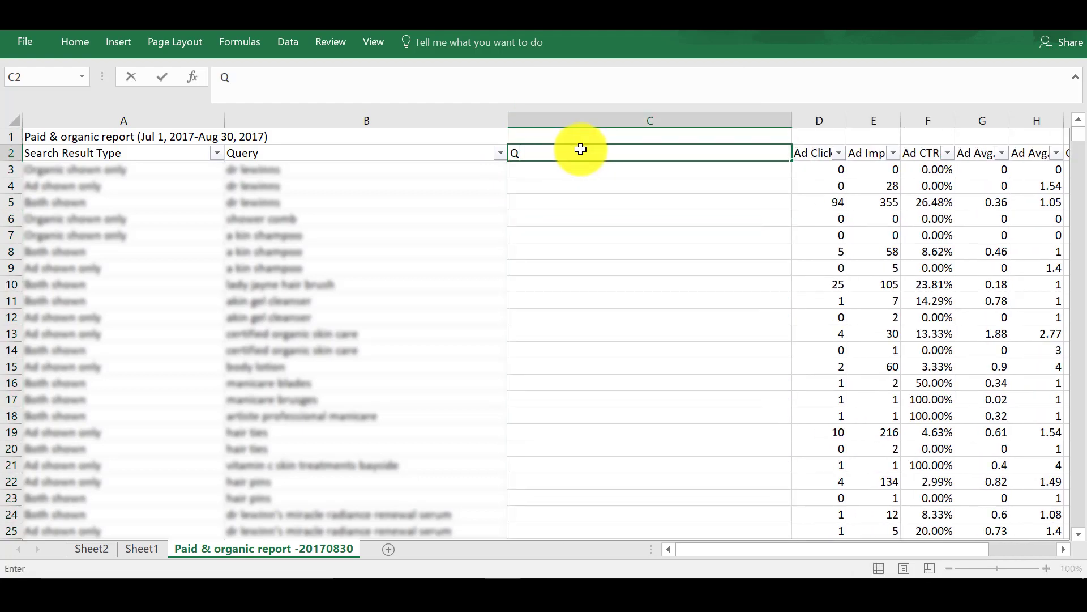
{"action": "type", "text": "uery Tpye"}
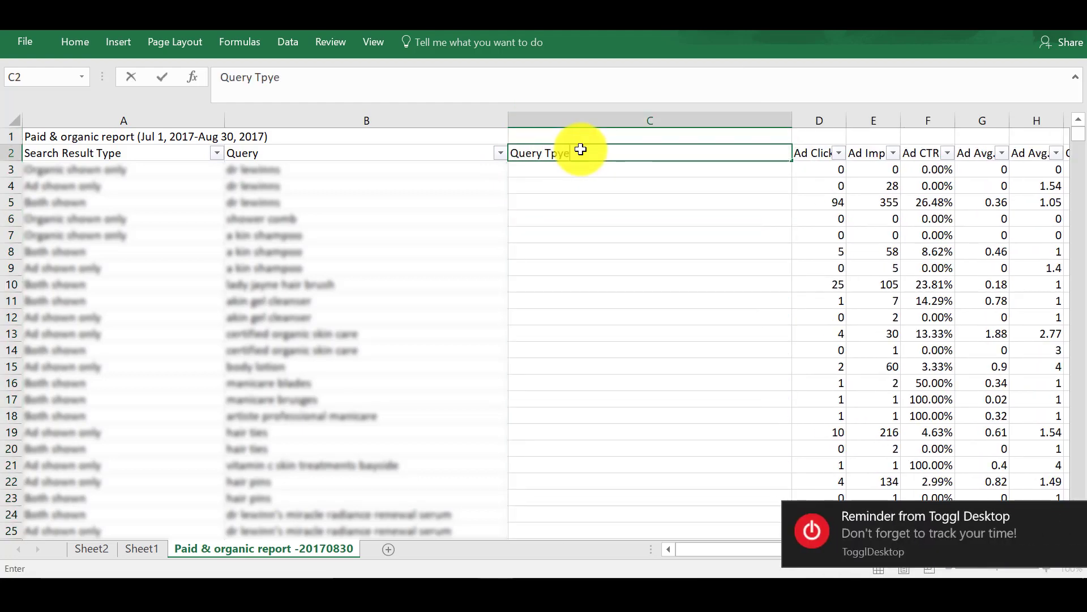
{"action": "key", "text": "BackSpace"}
{"action": "key", "text": "BackSpace"}
{"action": "type", "text": "ype"}
{"action": "key", "text": "Return"}
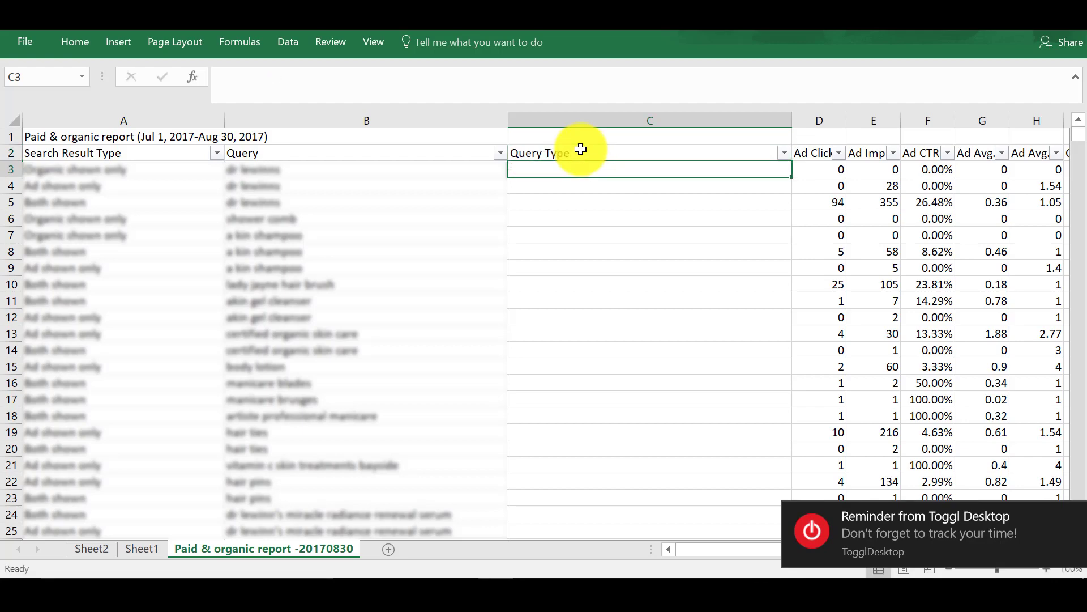
- Select the whole report table from the Search Result Type header and reapply the filter so it includes the Query Type column
{"action": "left_click", "coordinate": [616, 211]}
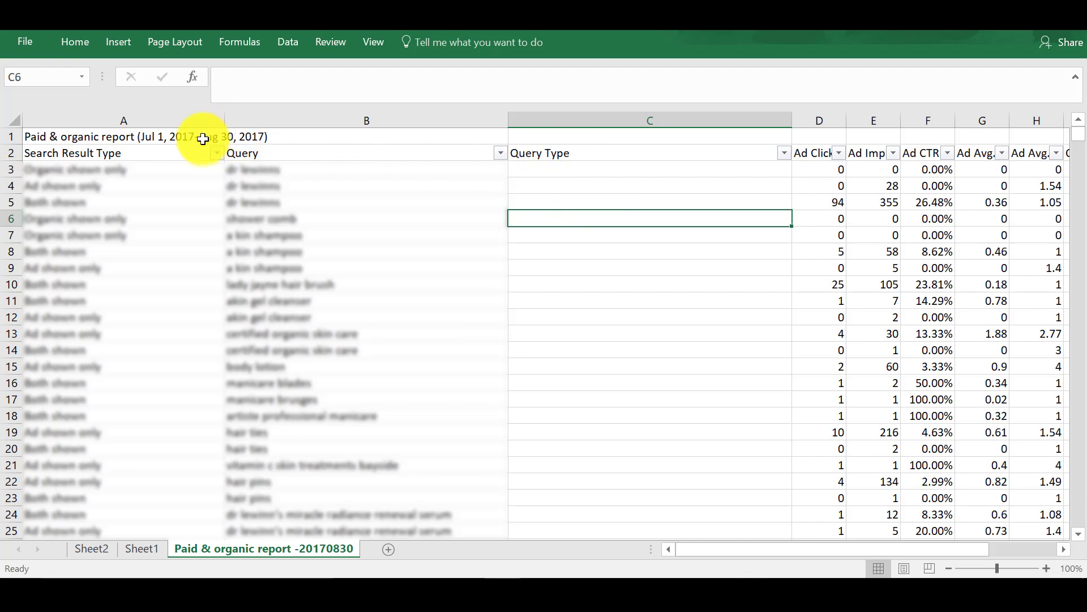
{"action": "left_click", "coordinate": [107, 152]}
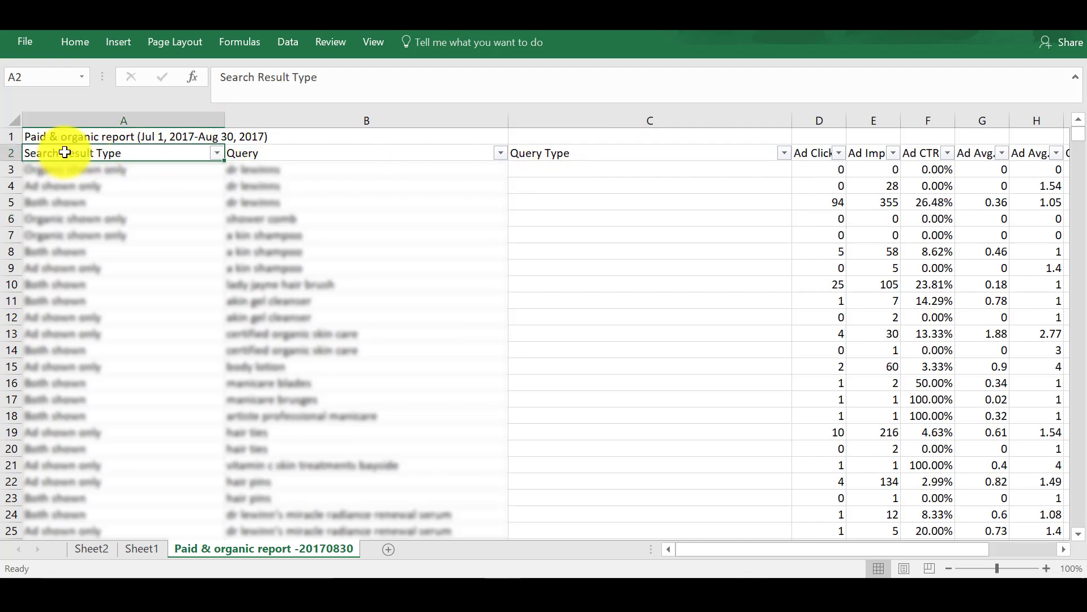
{"action": "key", "text": "ctrl+shift+Right"}
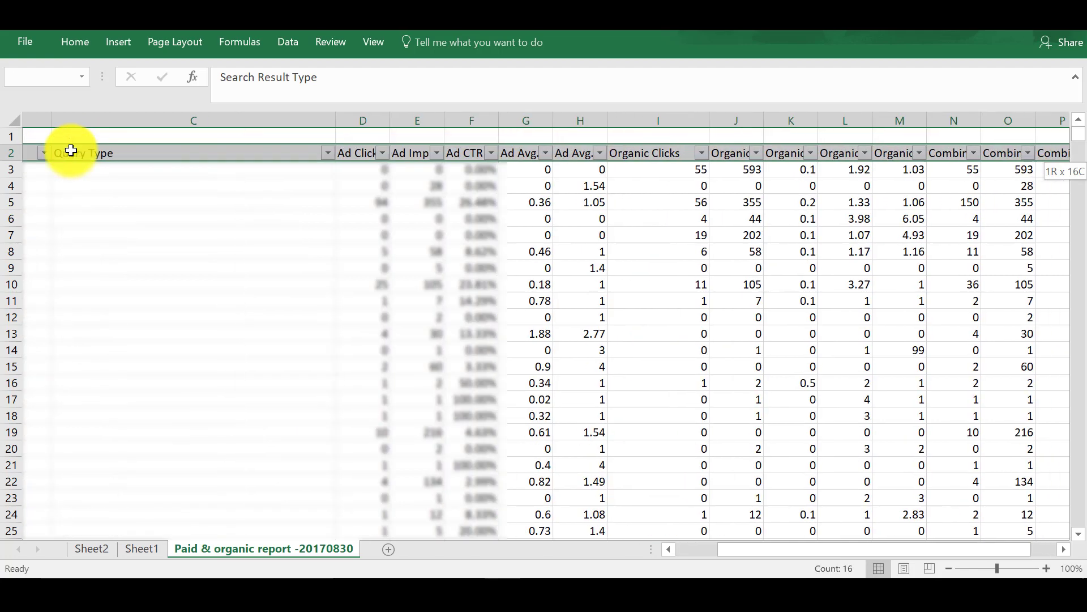
{"action": "key", "text": "ctrl+shift+Down"}
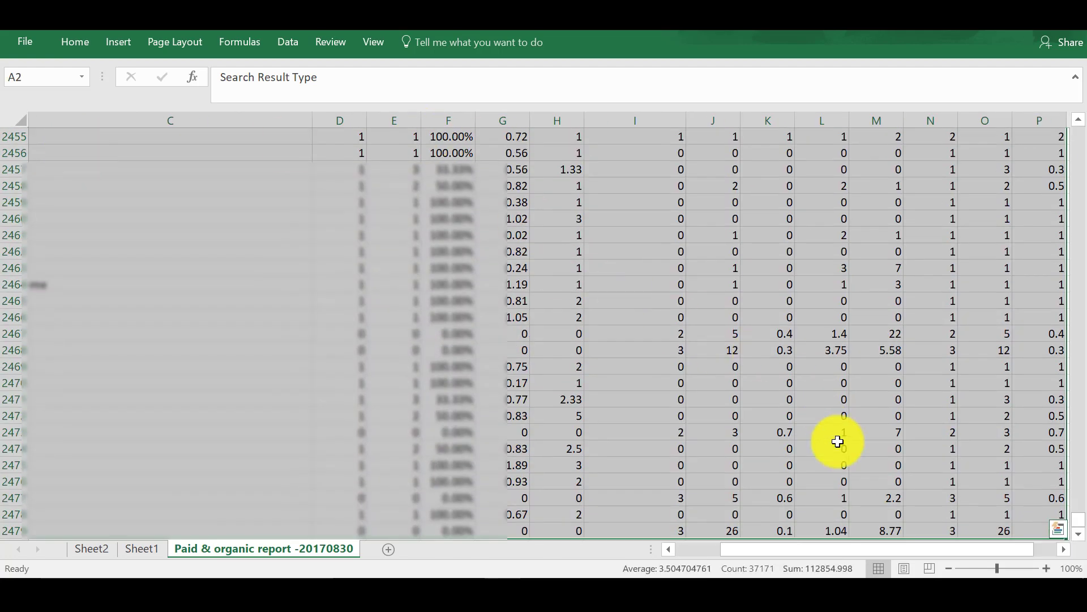
{"action": "left_click_drag", "start_coordinate": [781, 547], "coordinate": [694, 543]}
{"action": "scroll", "coordinate": [329, 287], "scroll_direction": "up", "scroll_amount": 20}
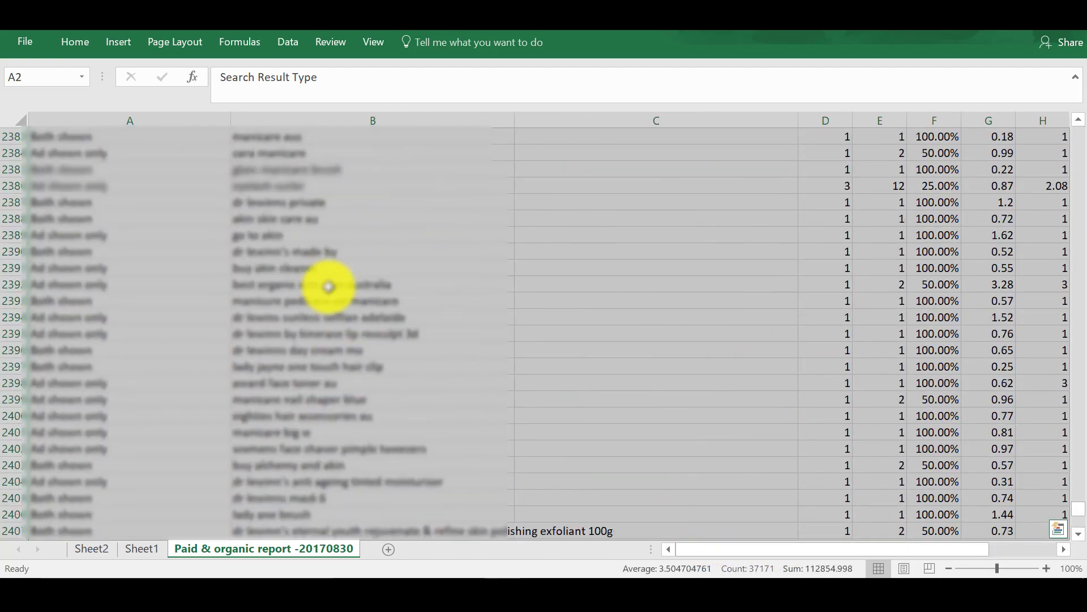
{"action": "left_click_drag", "start_coordinate": [1079, 515], "coordinate": [1077, 130]}
{"action": "left_click", "coordinate": [294, 40]}
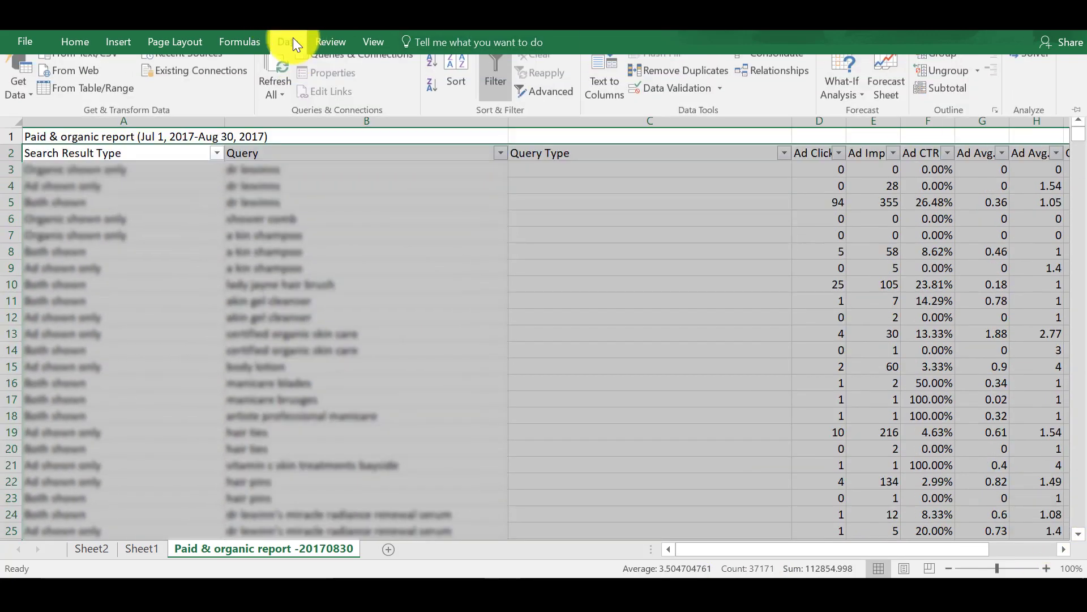
{"action": "left_click", "coordinate": [493, 79]}
{"action": "left_click", "coordinate": [286, 41]}
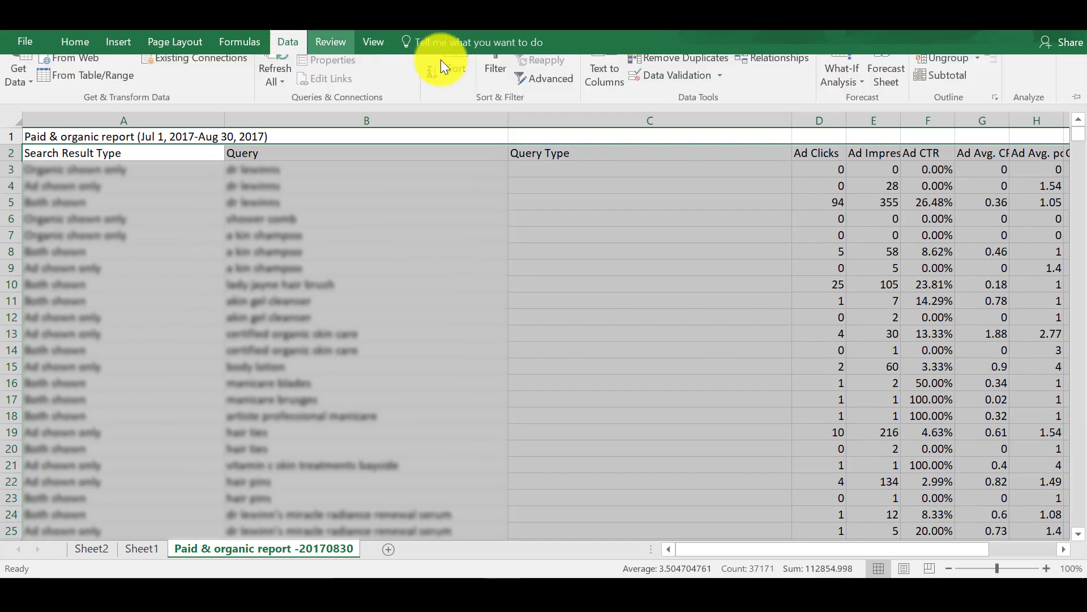
{"action": "left_click", "coordinate": [498, 74]}
{"action": "left_click", "coordinate": [519, 215]}
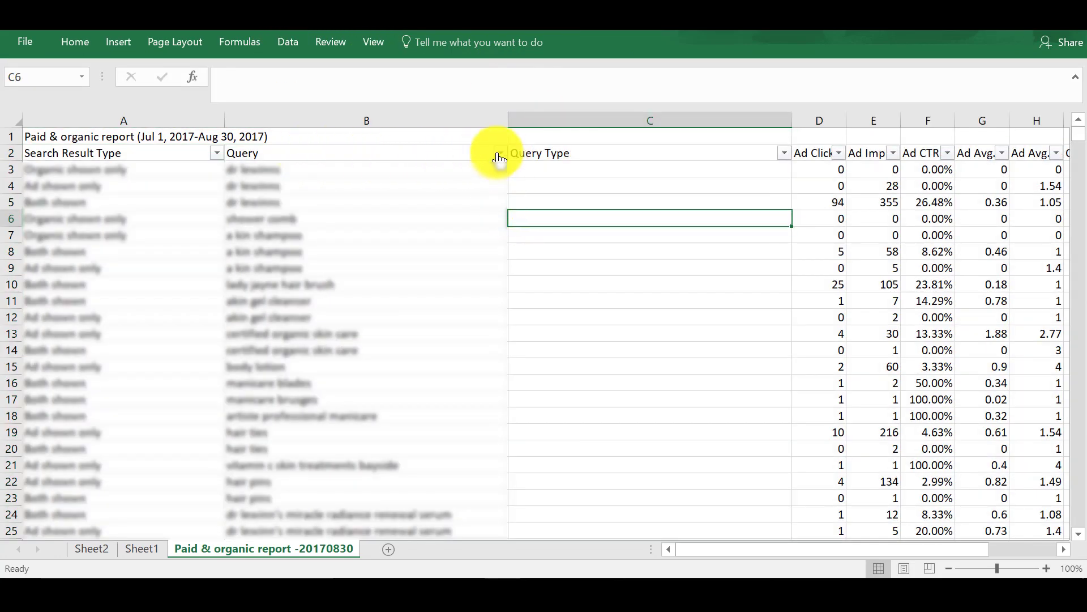
{"action": "left_click", "coordinate": [501, 153]}
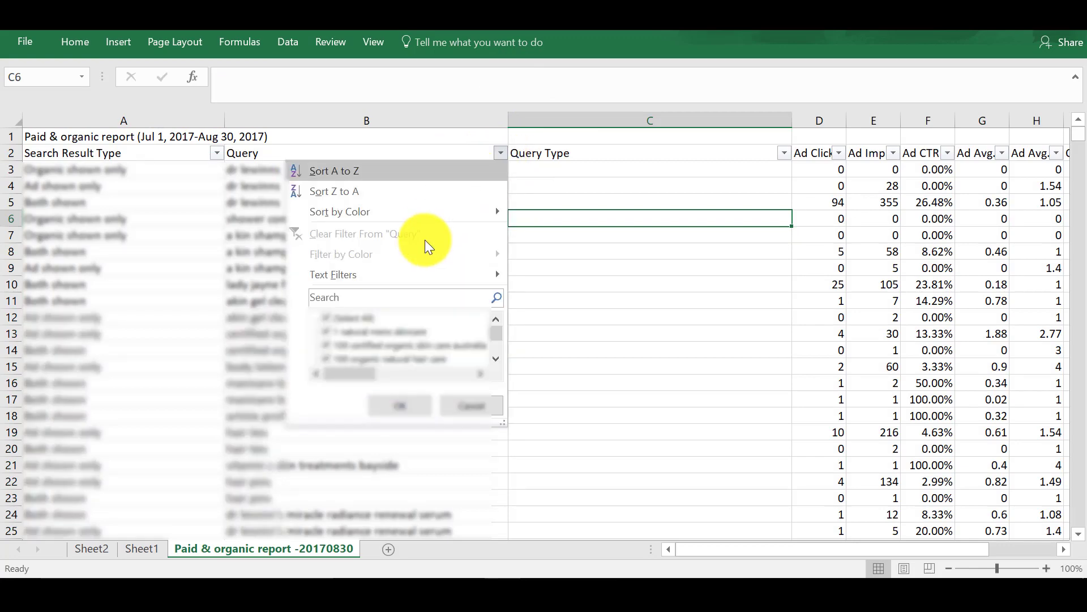
{"action": "left_click", "coordinate": [368, 297]}
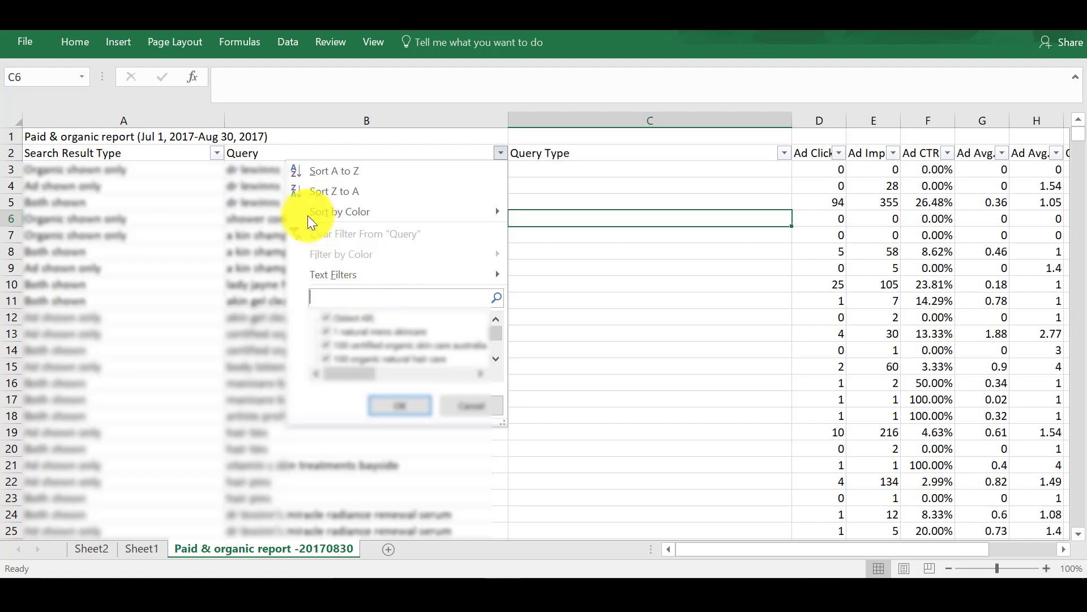
{"action": "left_click", "coordinate": [255, 184]}
- Enter "brand" in C3 of the Query Type column and fill it down to C22
{"action": "left_click", "coordinate": [601, 168]}
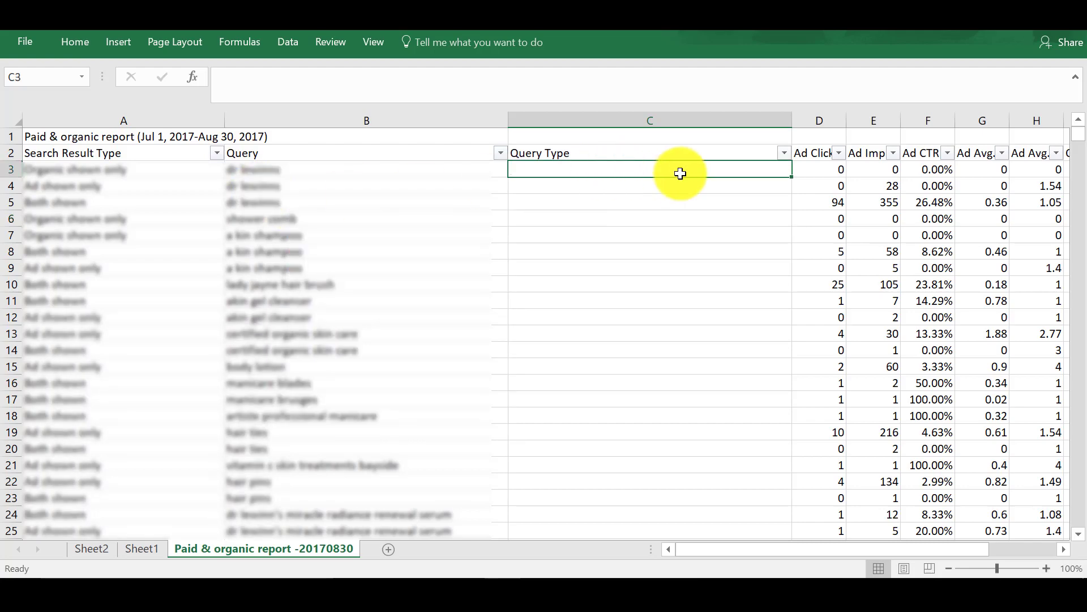
{"action": "type", "text": "brand"}
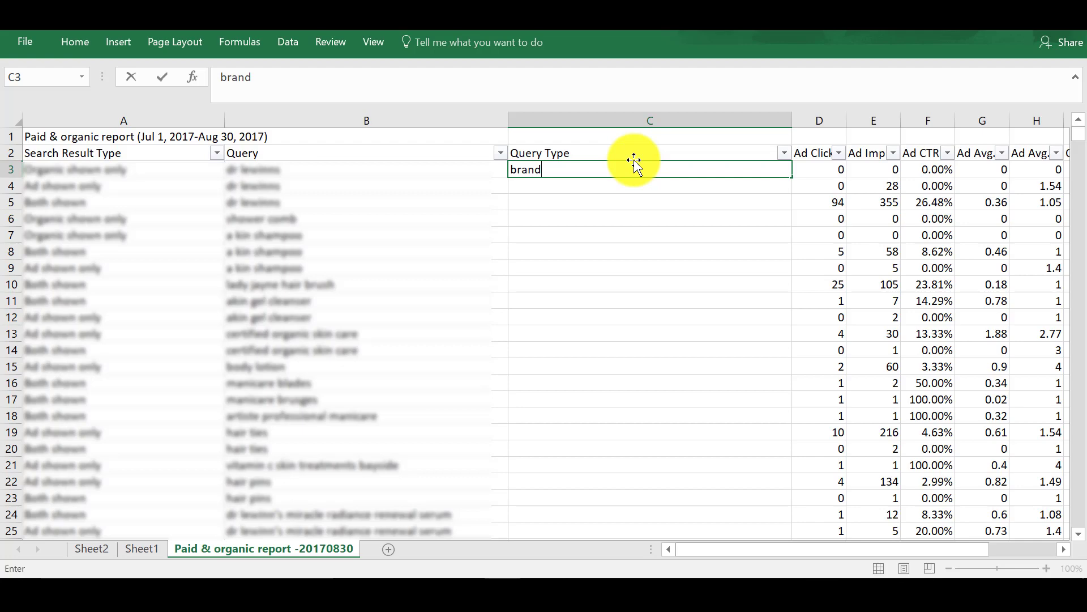
{"action": "key", "text": "Return"}
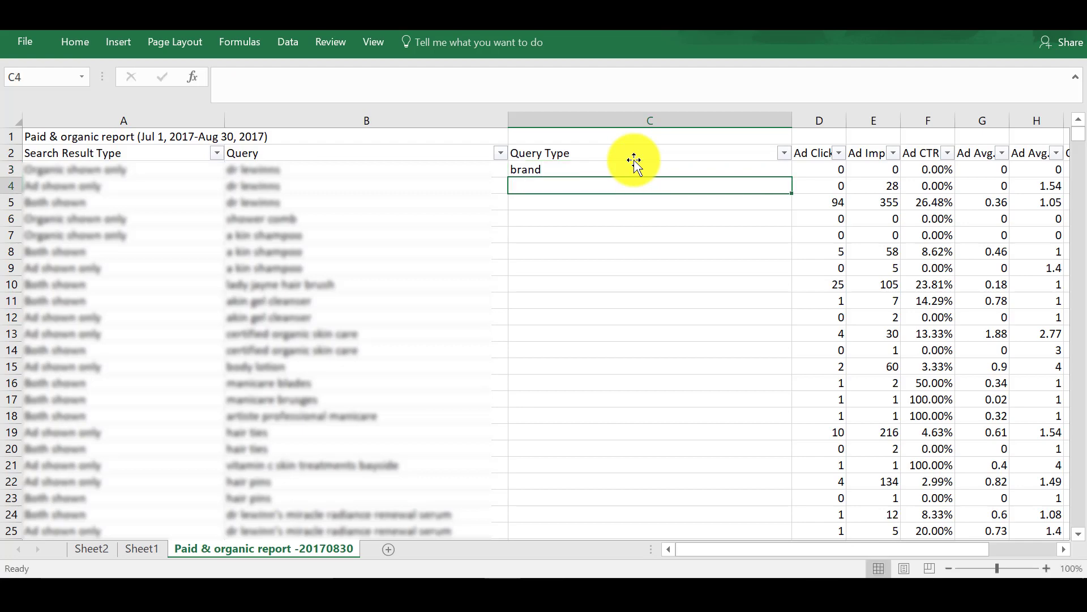
{"action": "left_click", "coordinate": [593, 168]}
{"action": "left_click_drag", "start_coordinate": [790, 176], "coordinate": [788, 483]}
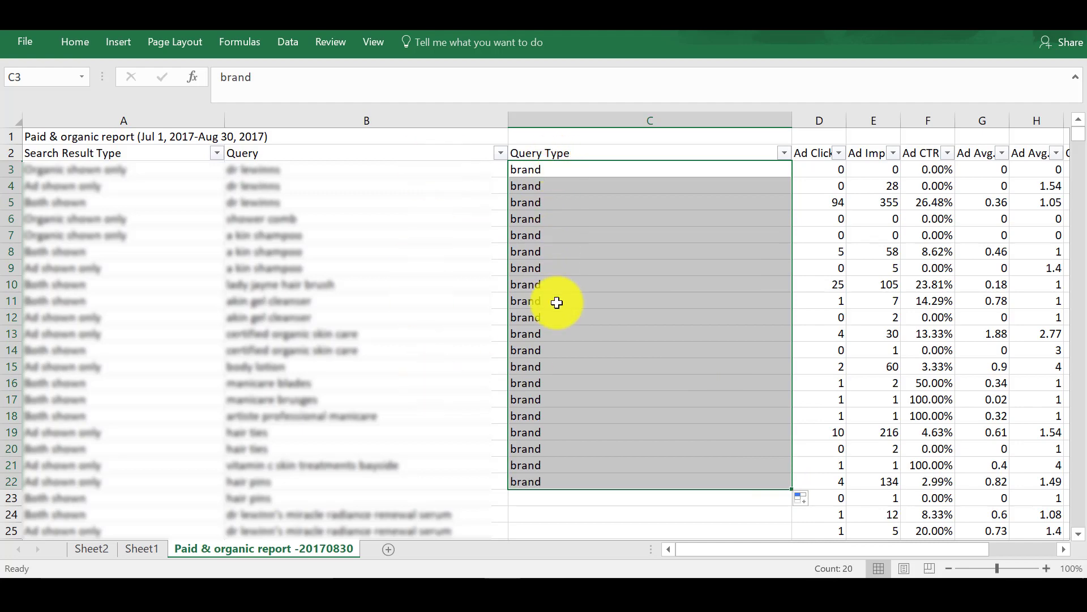
- Try a "does not contain" text filter with no text entered on the Query column, and clear the filter
{"action": "left_click", "coordinate": [554, 215]}
{"action": "left_click", "coordinate": [462, 165]}
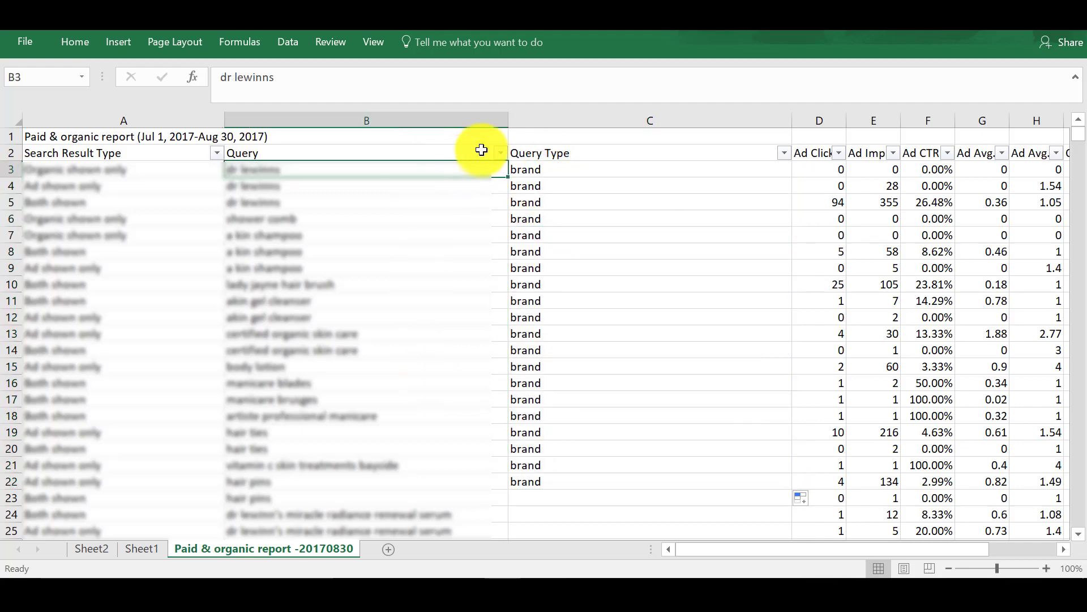
{"action": "left_click", "coordinate": [501, 153]}
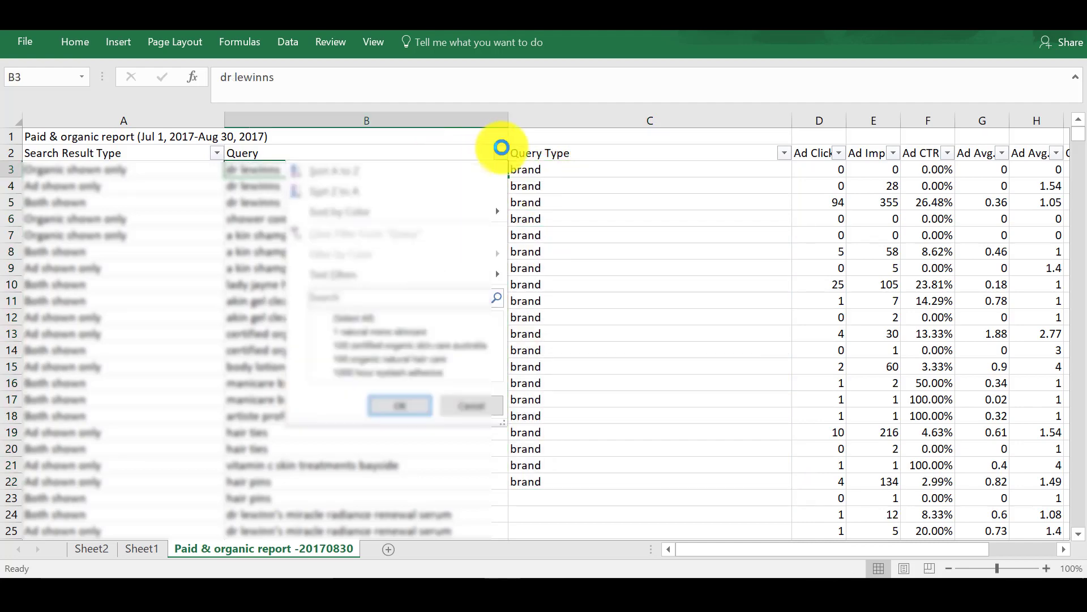
{"action": "left_click", "coordinate": [364, 300]}
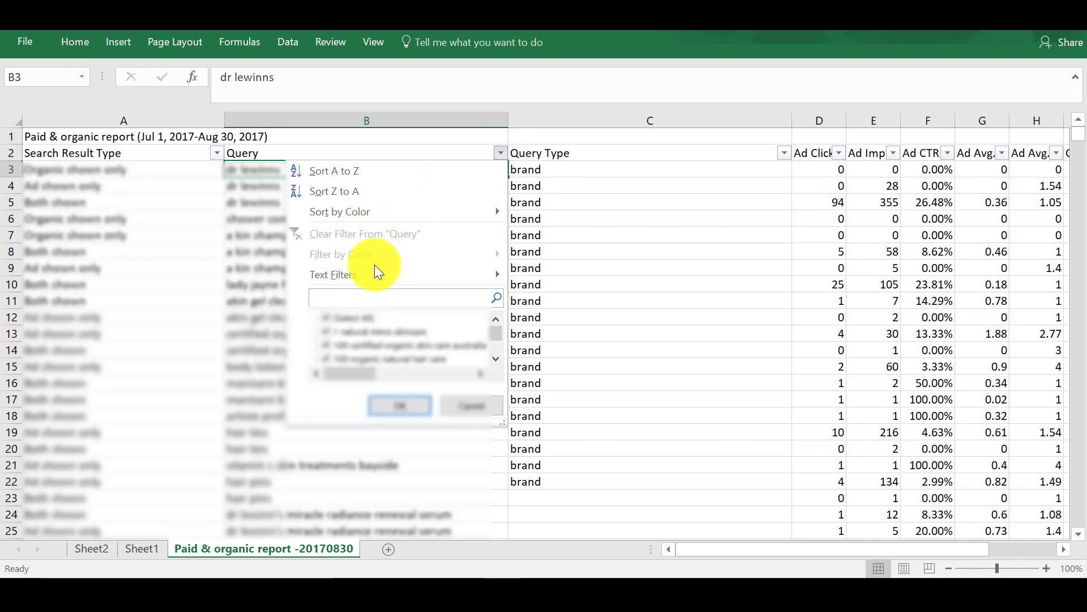
{"action": "left_click", "coordinate": [246, 227]}
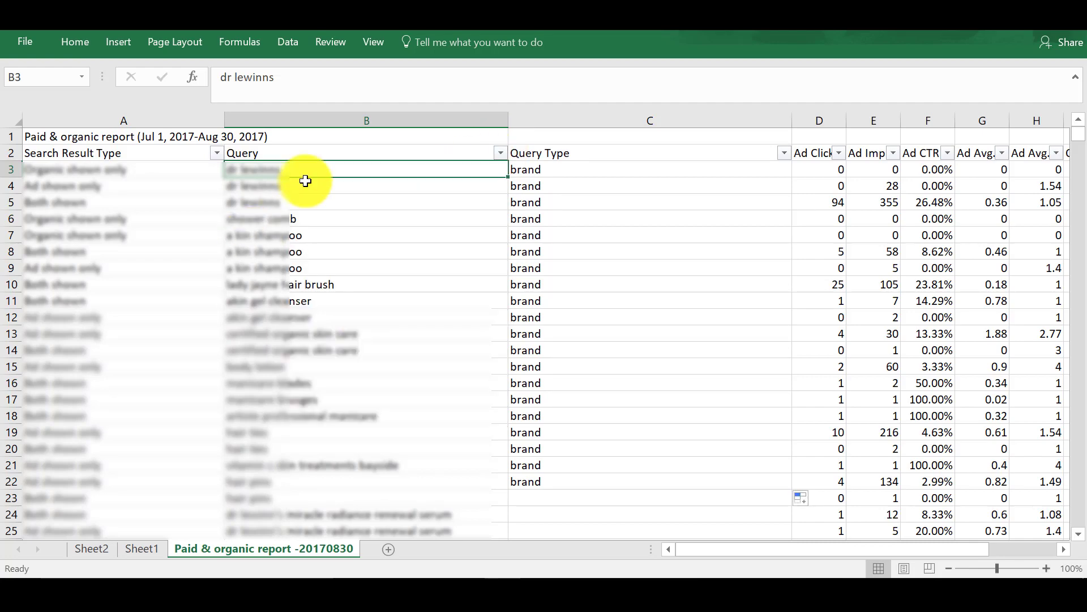
{"action": "left_click", "coordinate": [501, 154]}
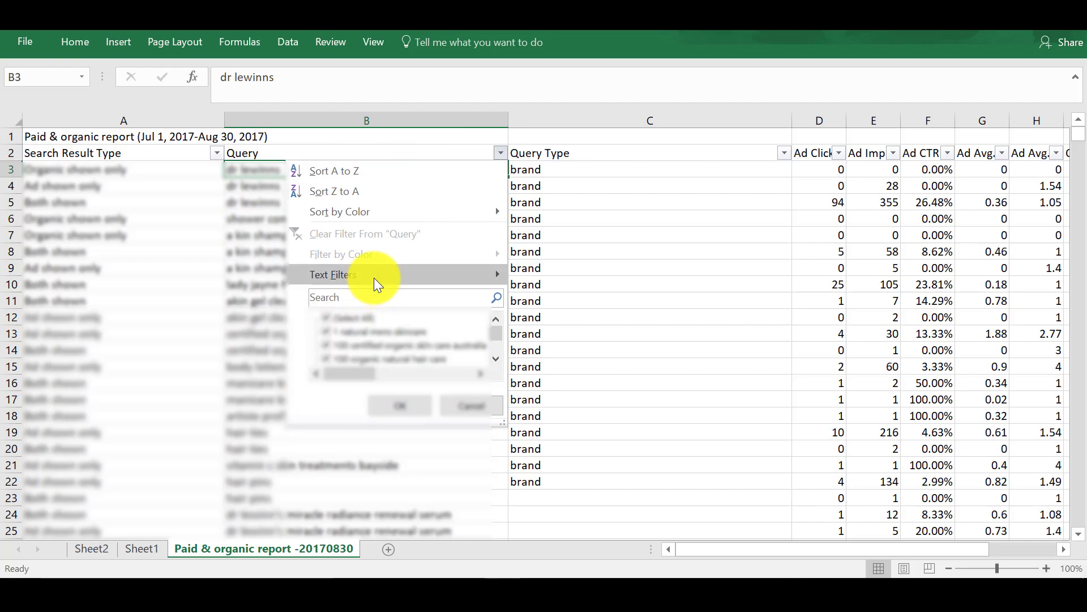
{"action": "mouse_move", "coordinate": [373, 278]}
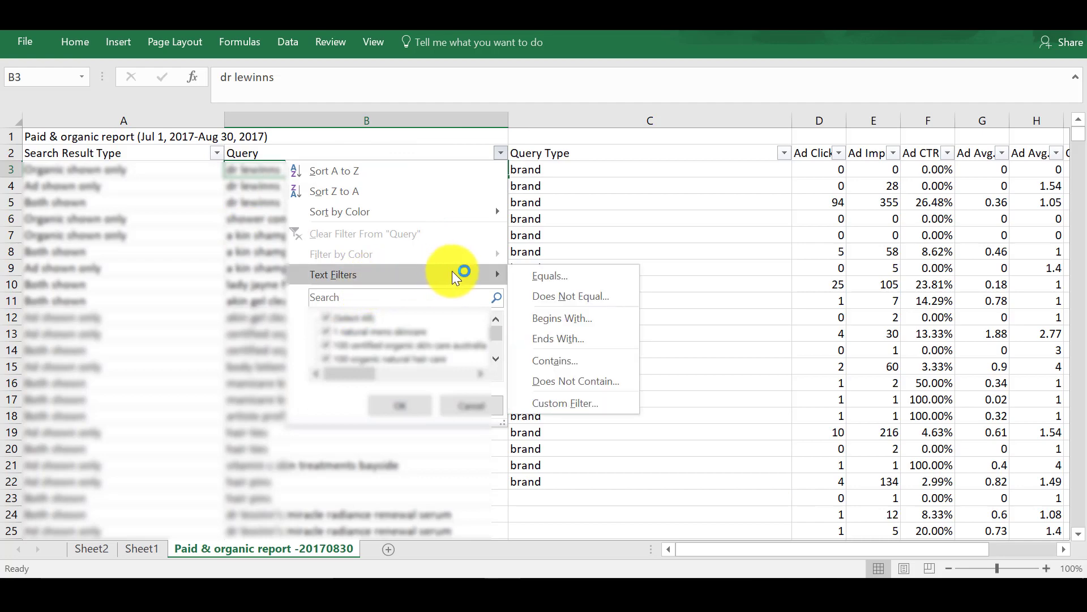
{"action": "left_click", "coordinate": [584, 381]}
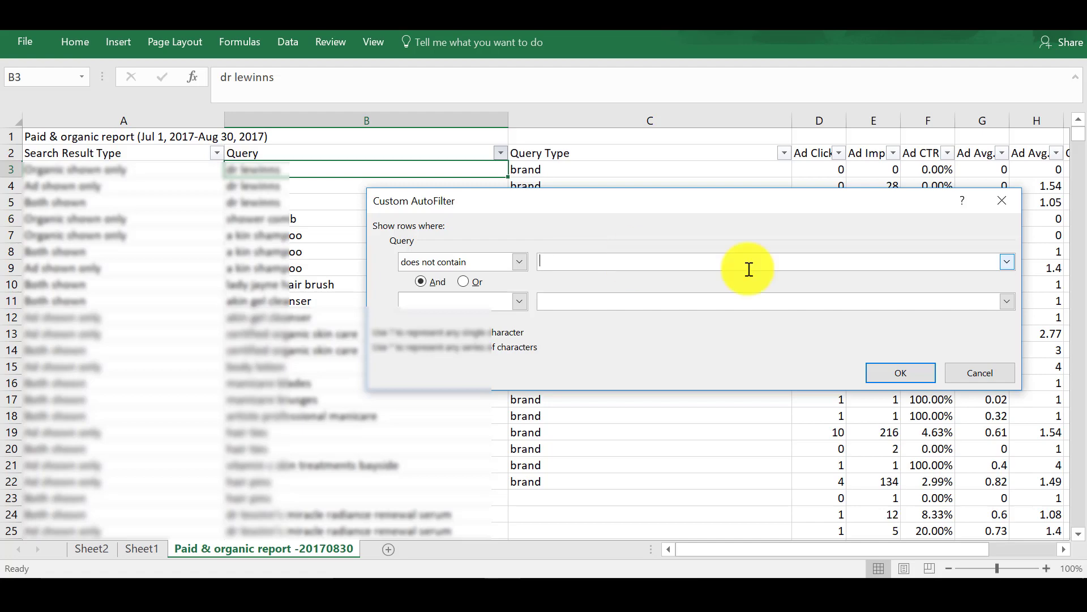
{"action": "left_click", "coordinate": [904, 371]}
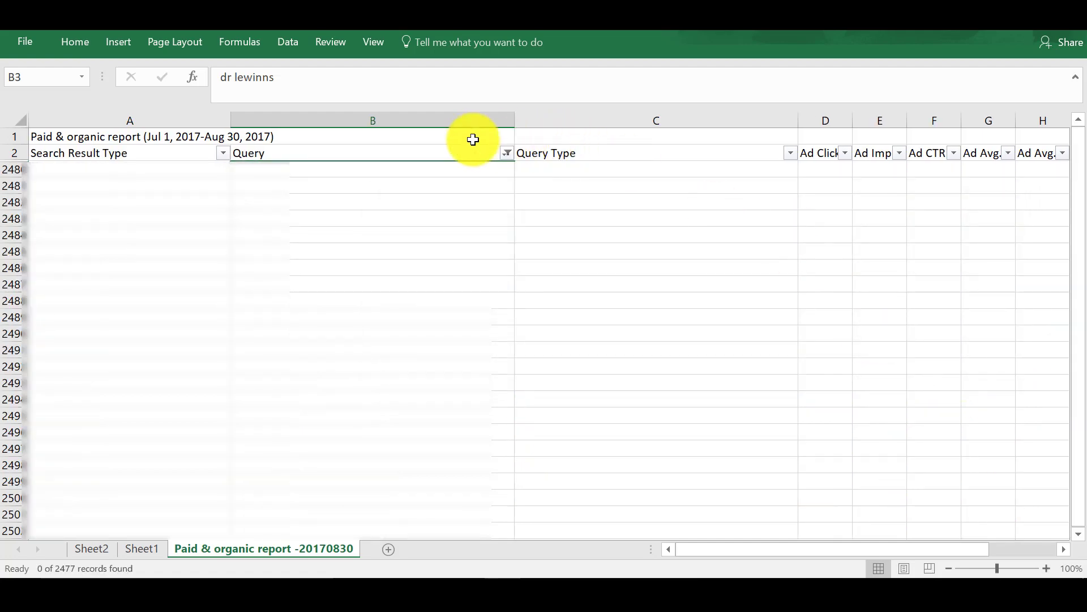
{"action": "left_click", "coordinate": [506, 153]}
{"action": "left_click", "coordinate": [429, 245]}
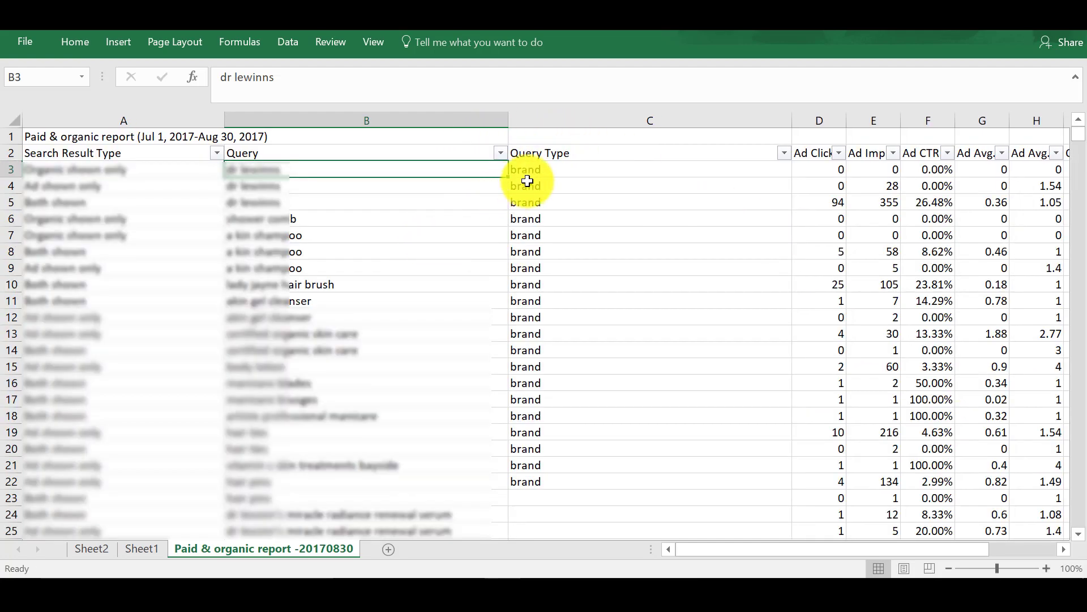
- Enter "non-brand" in C23 of the Query Type column and fill it down to C33
{"action": "left_click", "coordinate": [529, 171]}
{"action": "scroll", "coordinate": [539, 443], "scroll_direction": "down", "scroll_amount": 3}
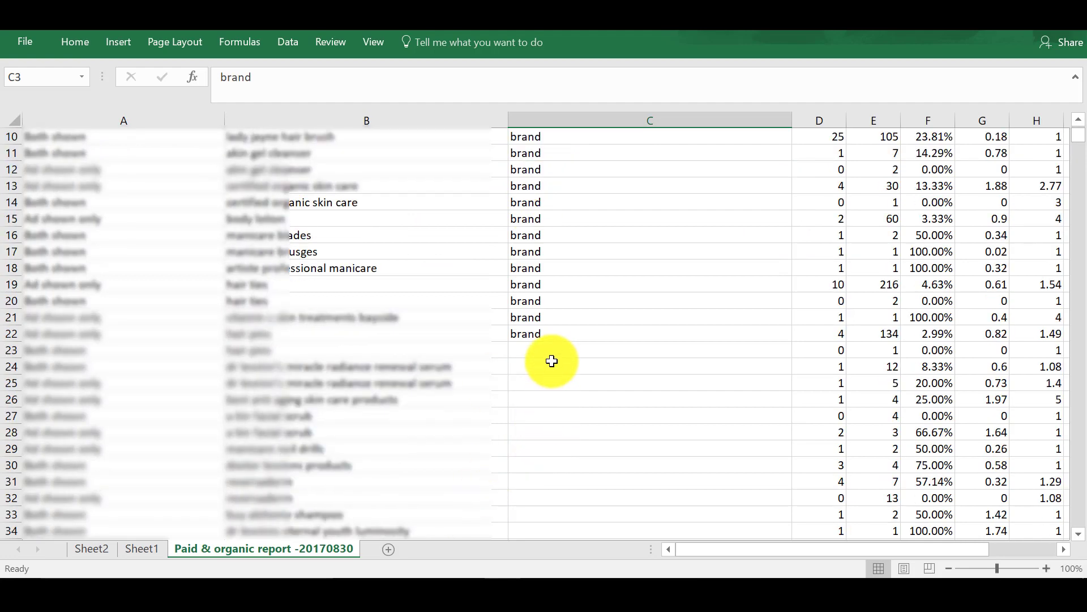
{"action": "left_click", "coordinate": [553, 352]}
{"action": "type", "text": "npo"}
{"action": "key", "text": "BackSpace"}
{"action": "key", "text": "BackSpace"}
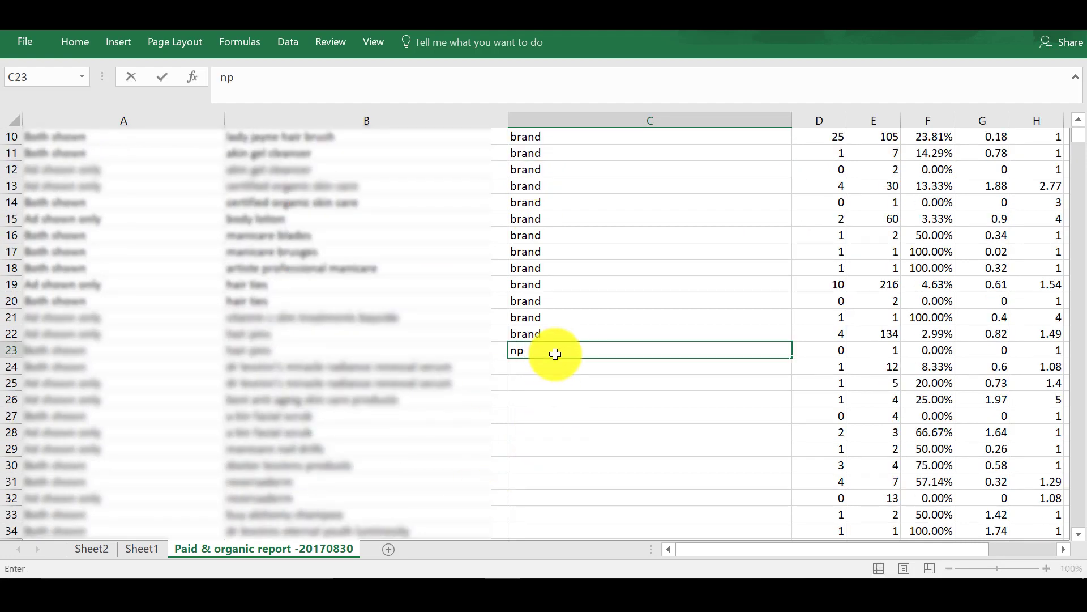
{"action": "type", "text": "on-brand"}
{"action": "key", "text": "Return"}
{"action": "left_click", "coordinate": [554, 353]}
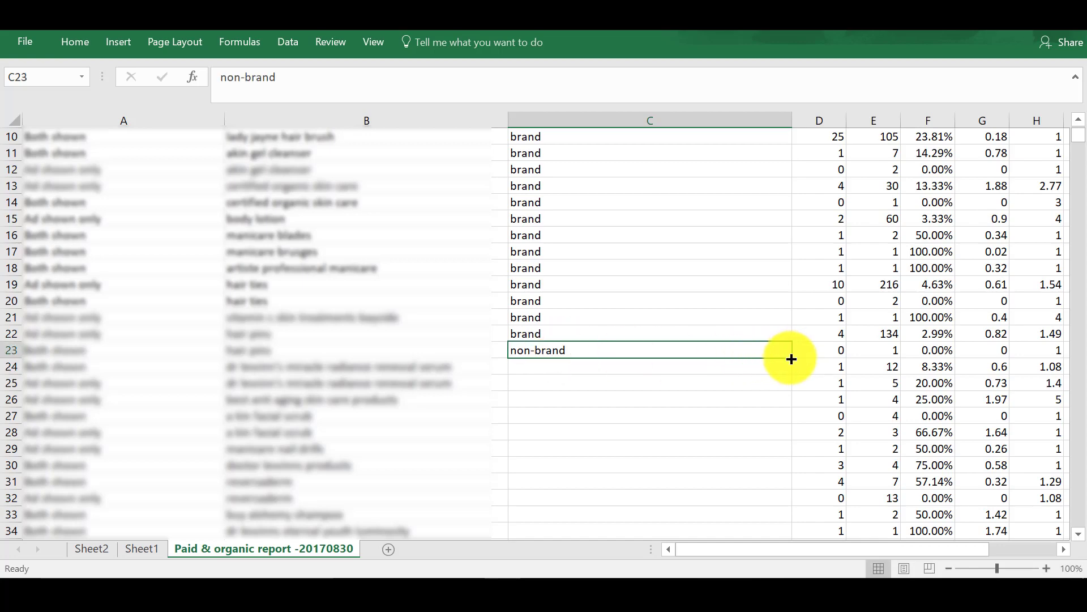
{"action": "left_click_drag", "start_coordinate": [791, 359], "coordinate": [772, 516]}
{"action": "scroll", "coordinate": [670, 425], "scroll_direction": "up", "scroll_amount": 1}
{"action": "scroll", "coordinate": [671, 426], "scroll_direction": "up", "scroll_amount": 2}
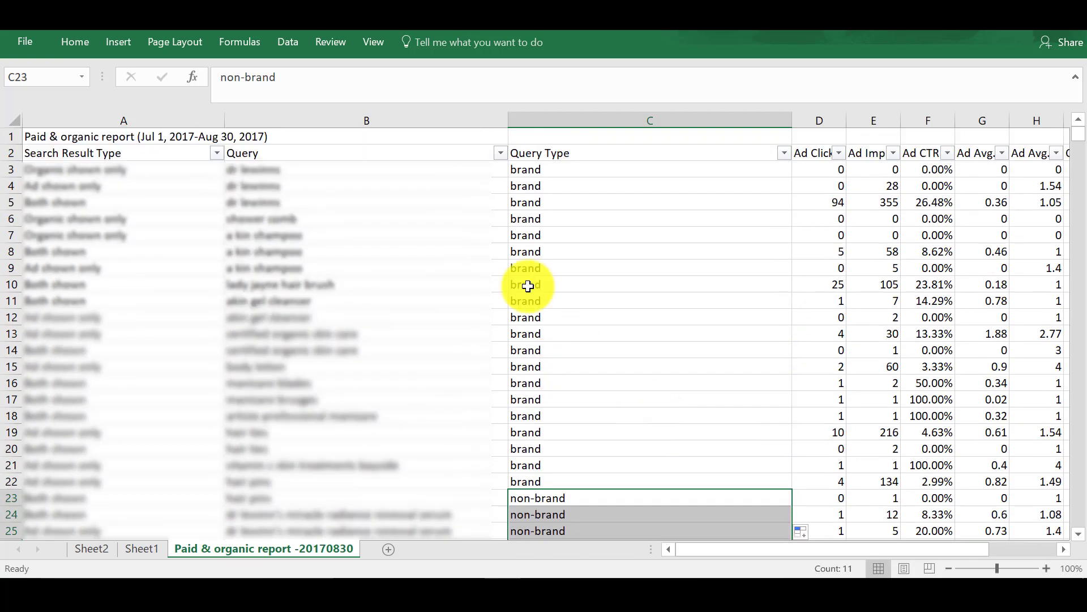
- Check the Query column's filter options and close them without filtering
{"action": "left_click", "coordinate": [500, 153]}
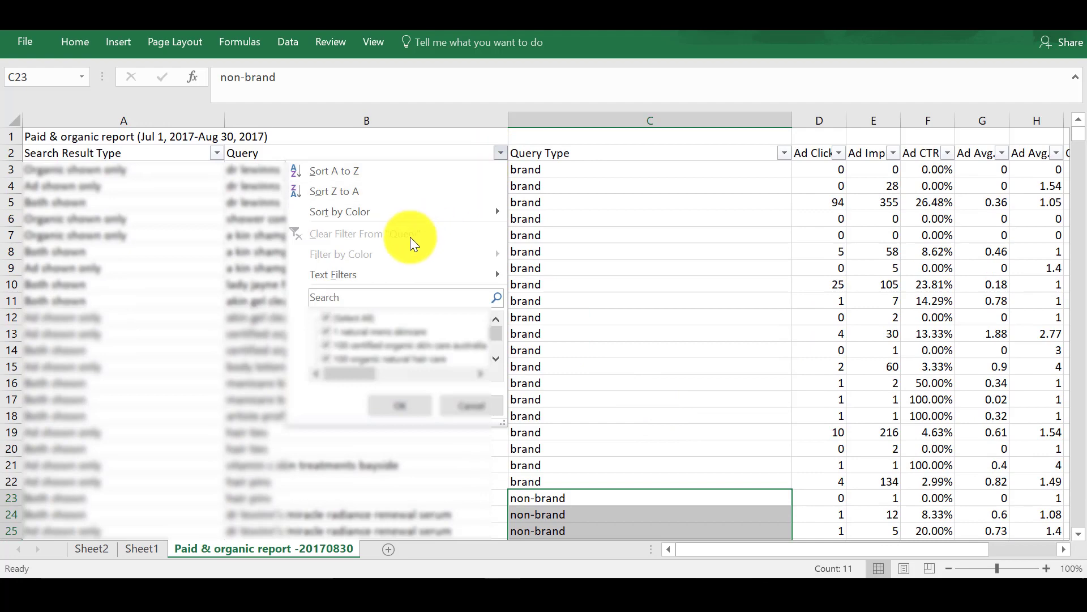
{"action": "left_click", "coordinate": [565, 192]}
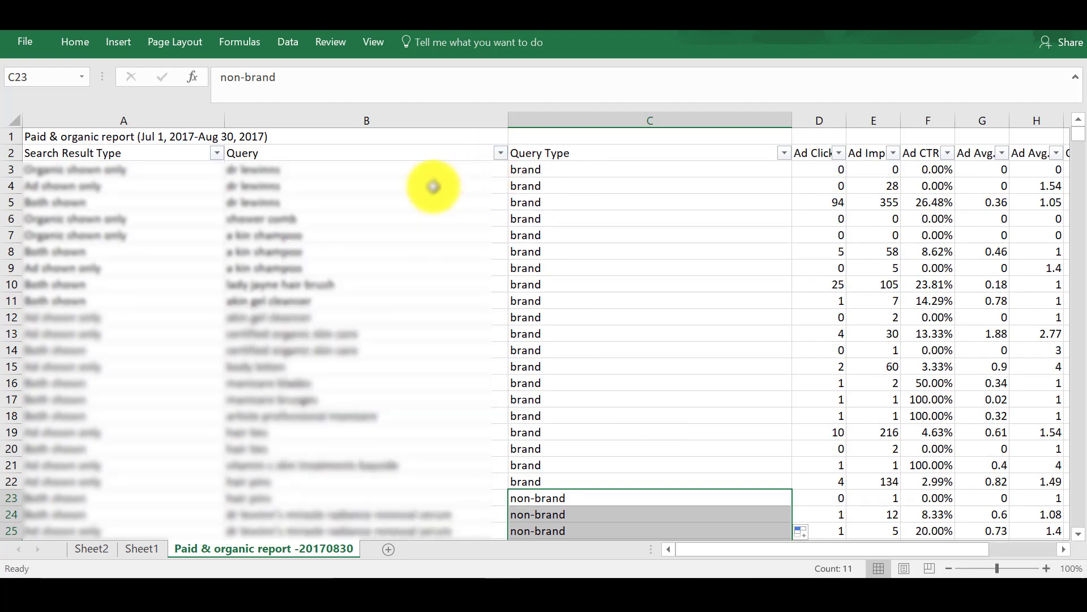
{"action": "left_click", "coordinate": [432, 200]}
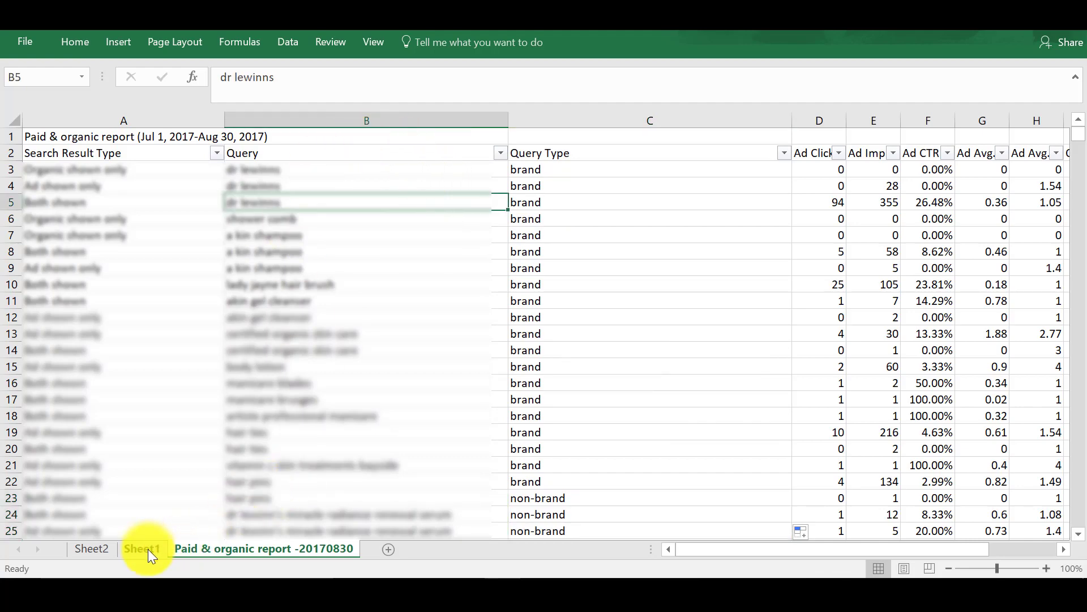
{"action": "left_click", "coordinate": [71, 151]}
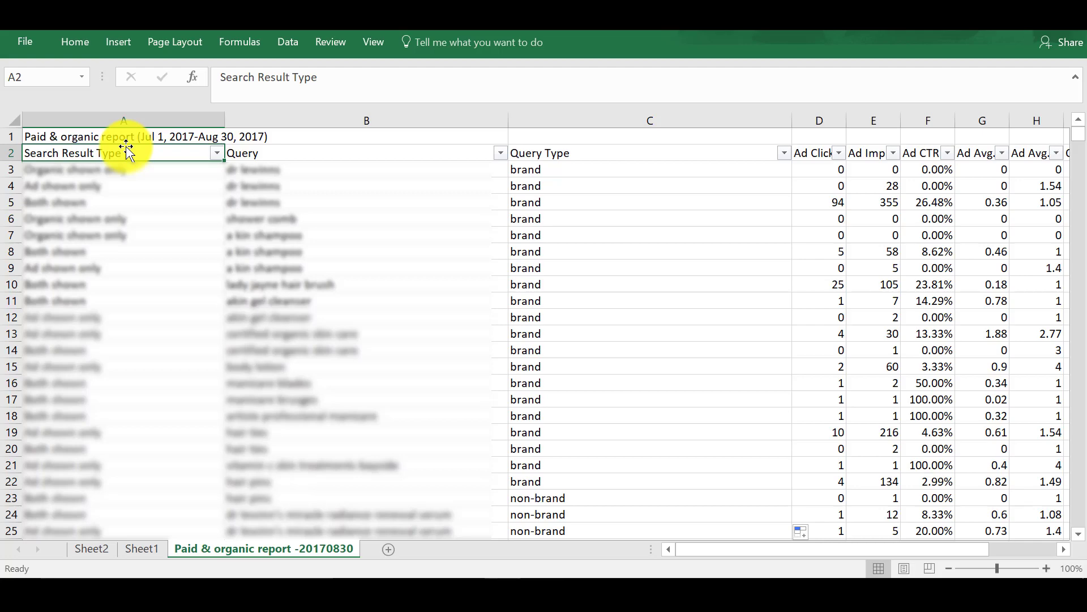
{"action": "key", "text": "shift+Right"}
{"action": "key", "text": "shift+Right"}
{"action": "key", "text": "shift+Right"}
{"action": "key", "text": "shift+Right"}
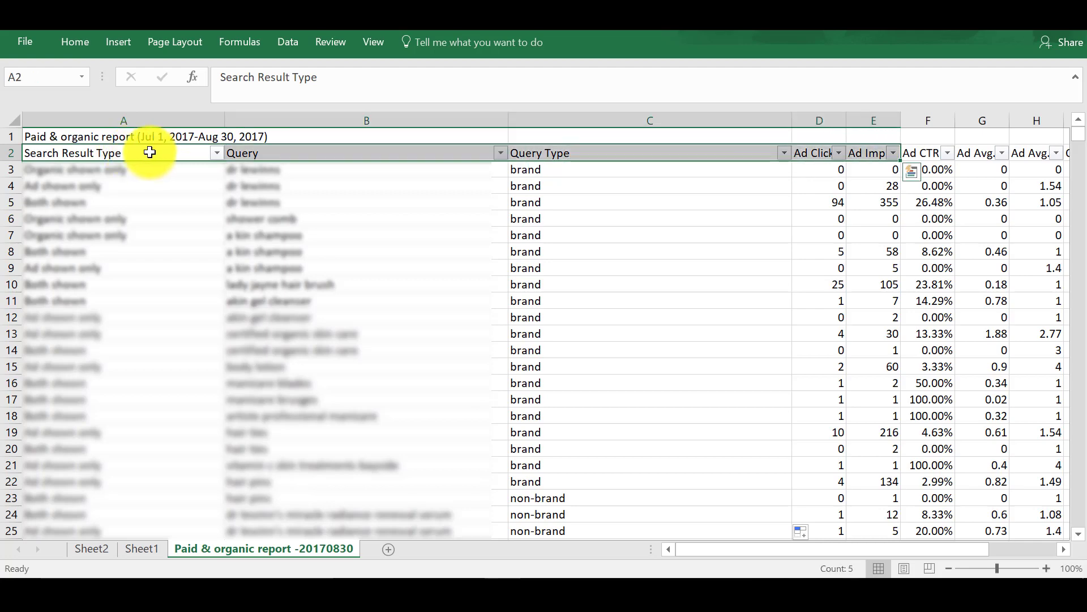
{"action": "left_click", "coordinate": [74, 284]}
{"action": "left_click", "coordinate": [62, 153]}
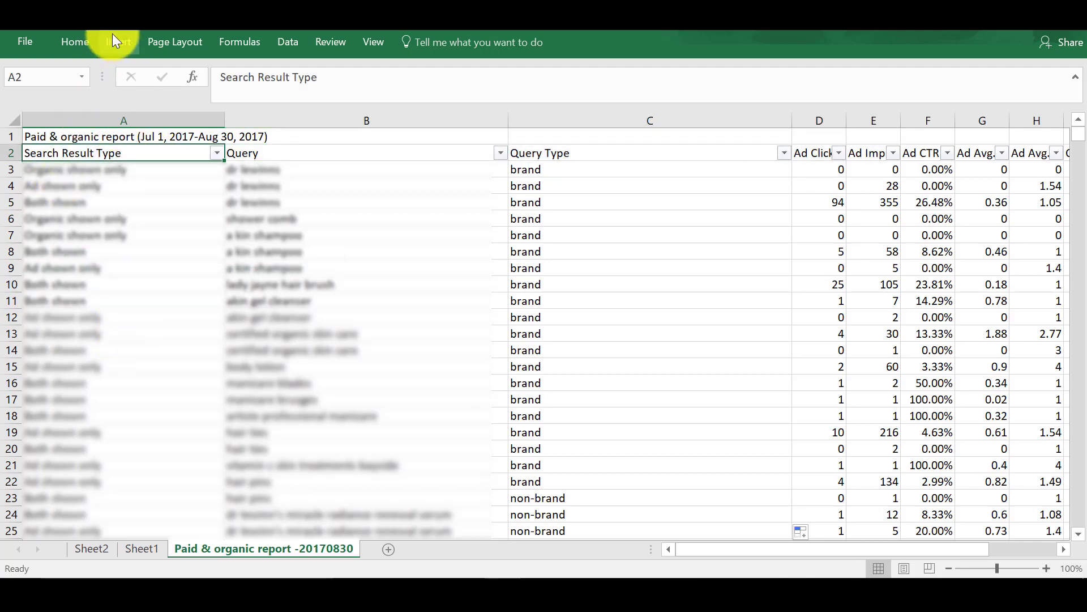
- View the PivotTable insert command for the report data, and switch to the existing pivot table on Sheet2
{"action": "left_click", "coordinate": [117, 41]}
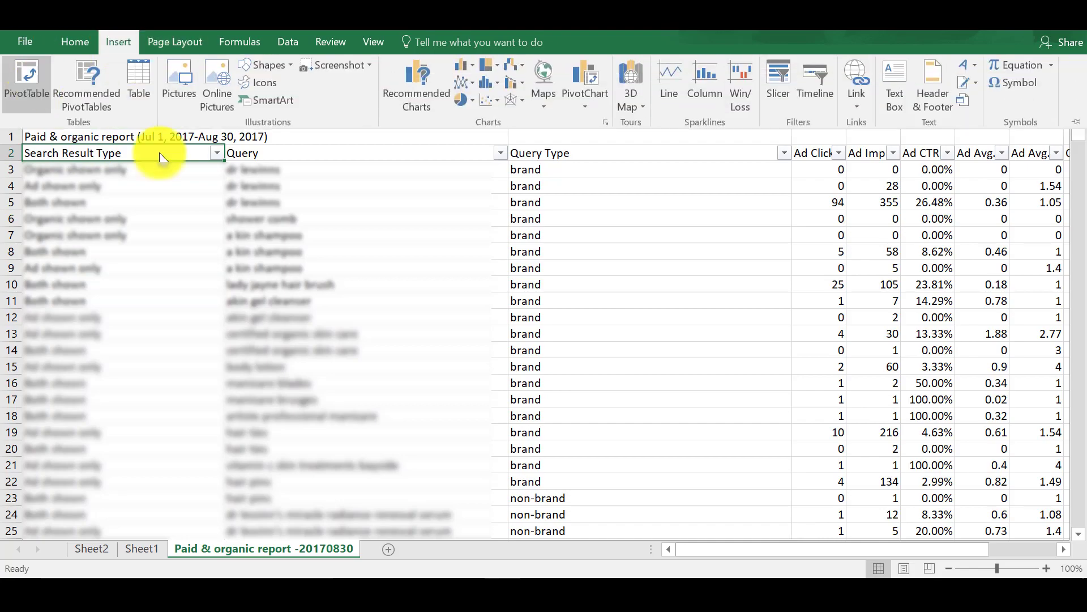
{"action": "left_click", "coordinate": [270, 276]}
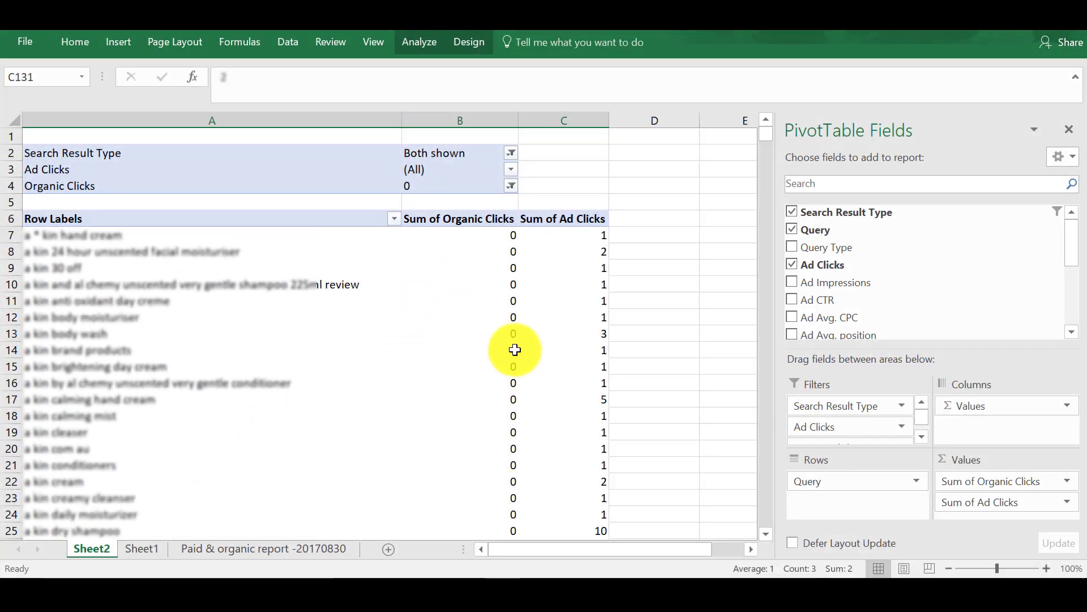
{"action": "mouse_move", "coordinate": [494, 332]}
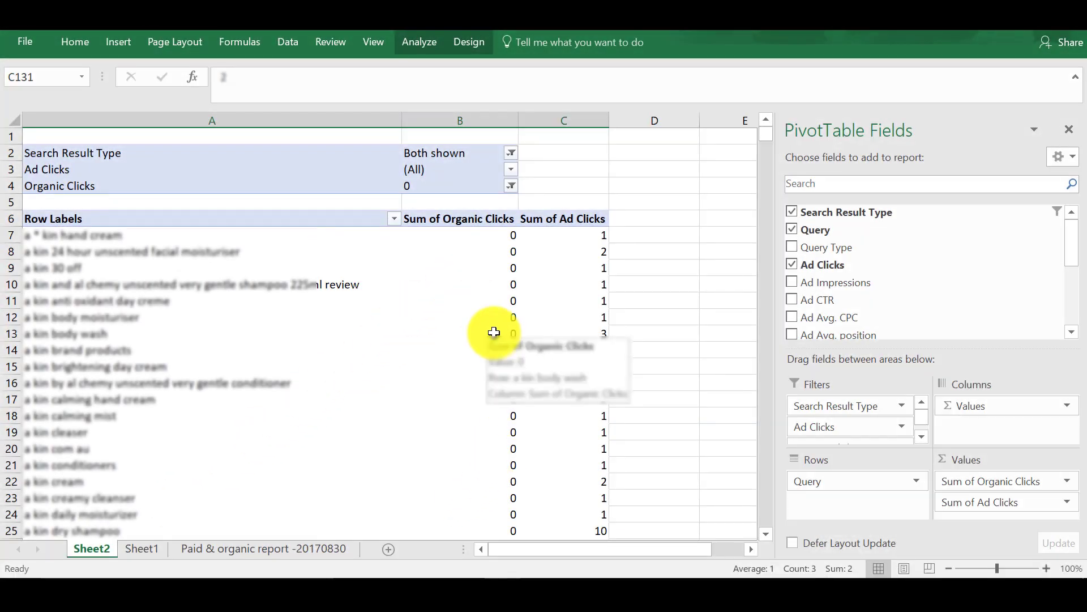
{"action": "mouse_move", "coordinate": [548, 329]}
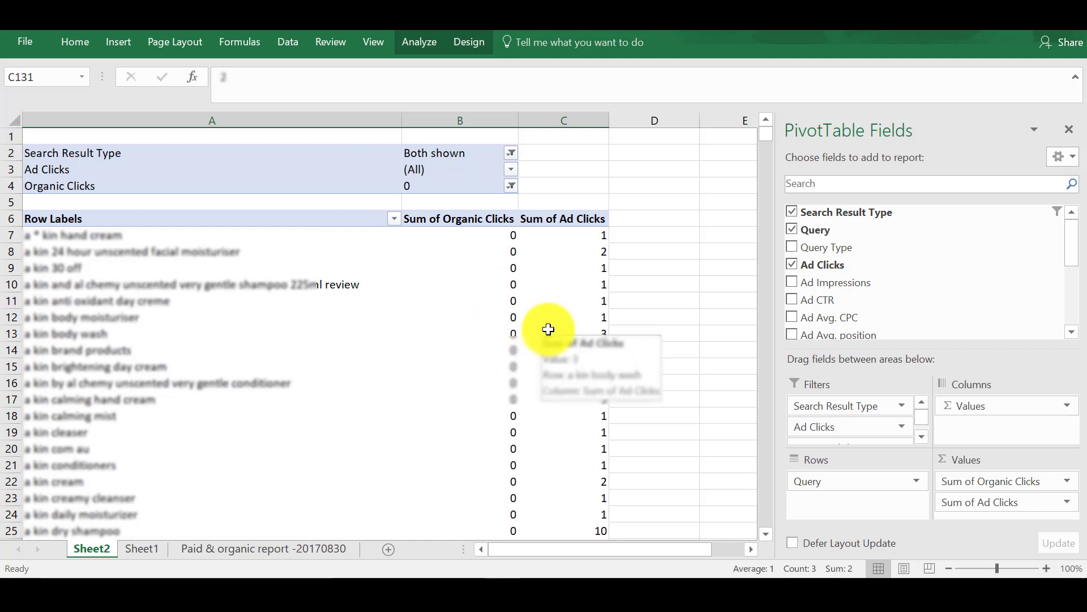
{"action": "left_click", "coordinate": [256, 283]}
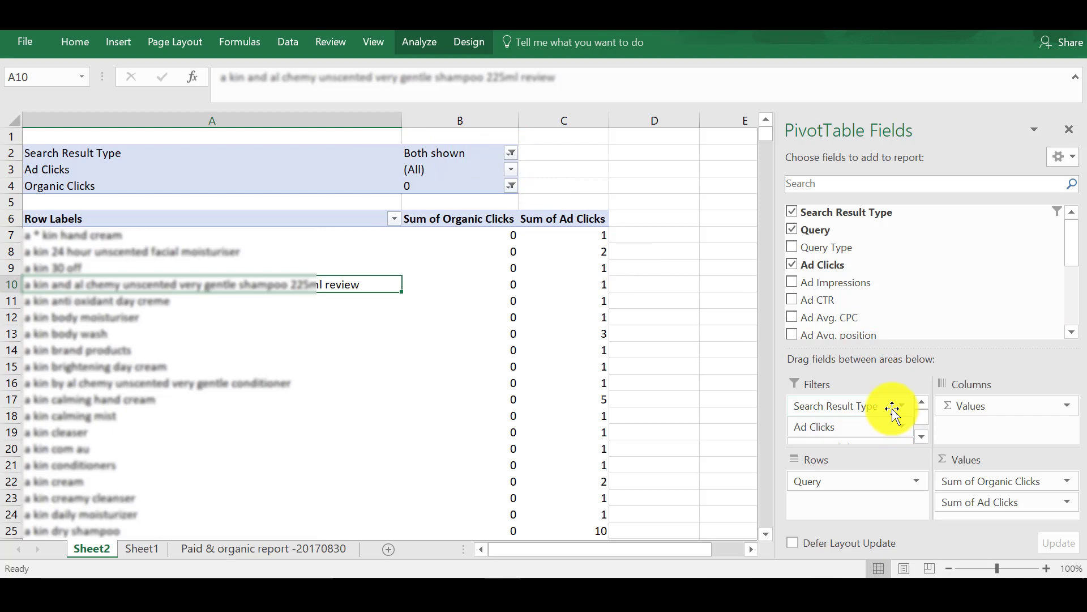
- Check the choices in the pivot table's Search Result Type and Organic Clicks filters, and close them without changes
{"action": "left_click", "coordinate": [511, 152]}
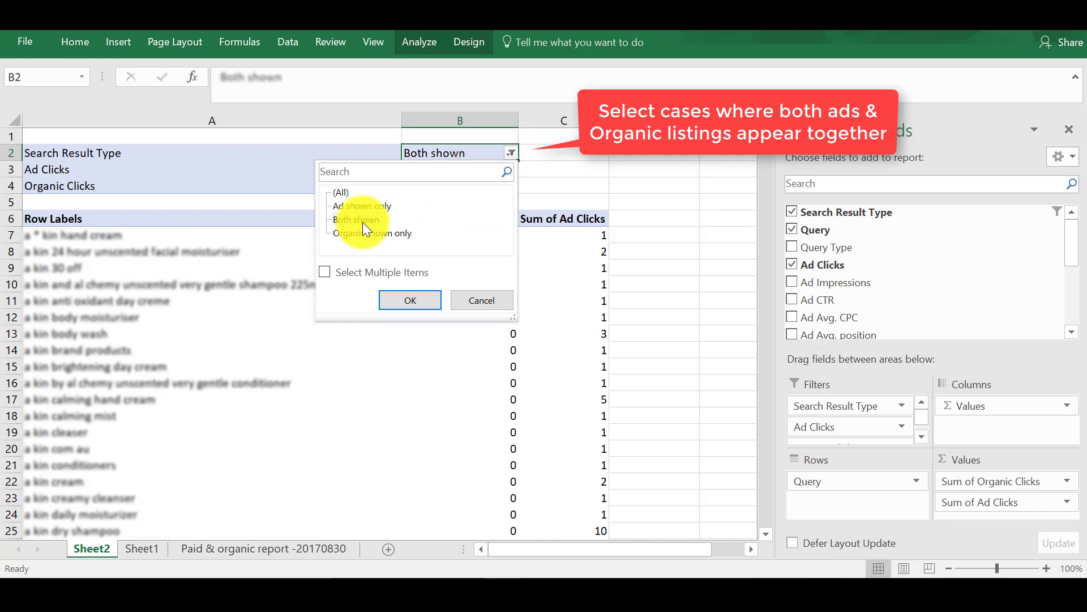
{"action": "left_click", "coordinate": [560, 182]}
{"action": "left_click", "coordinate": [513, 169]}
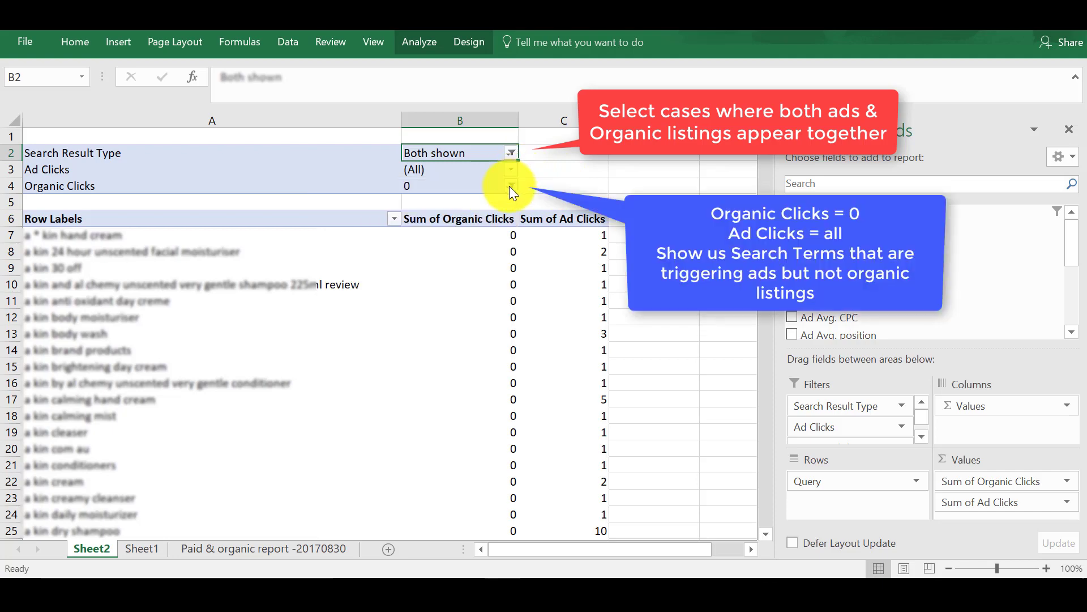
{"action": "left_click", "coordinate": [508, 186]}
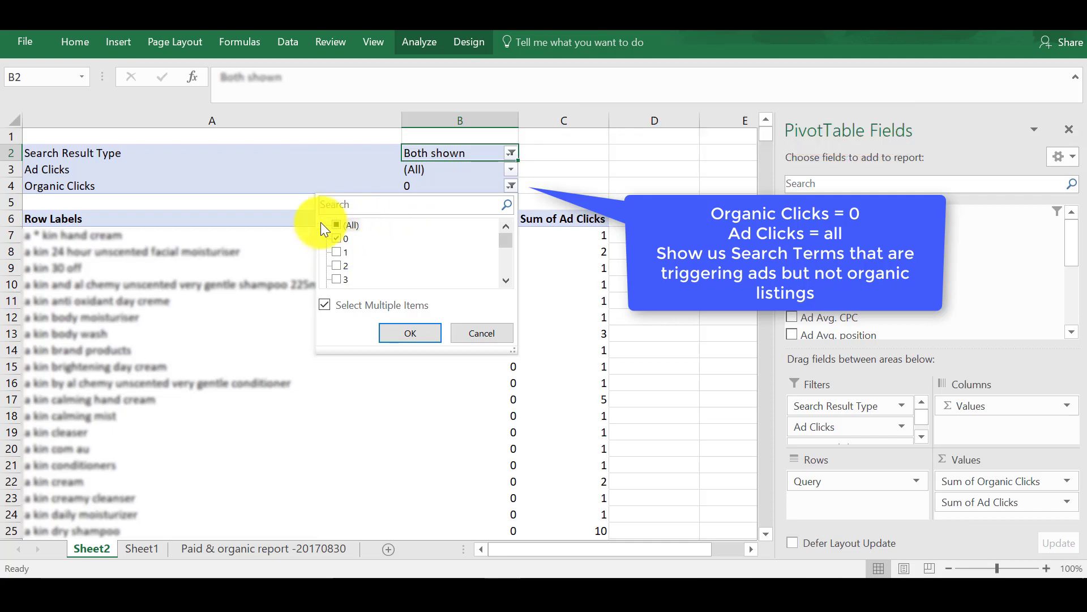
{"action": "key", "text": "Escape"}
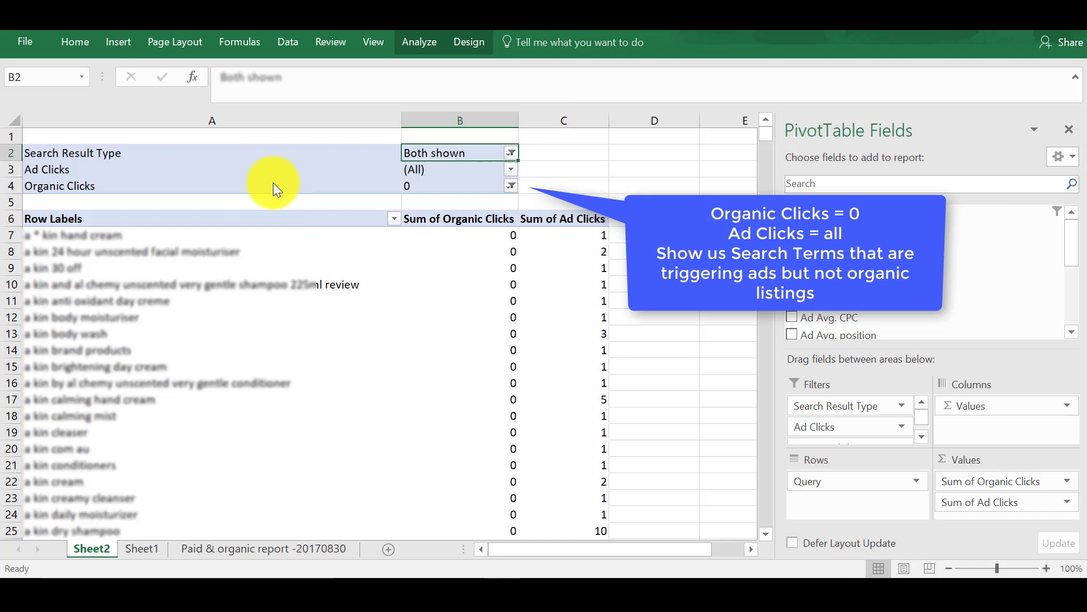
{"action": "left_click", "coordinate": [632, 178]}
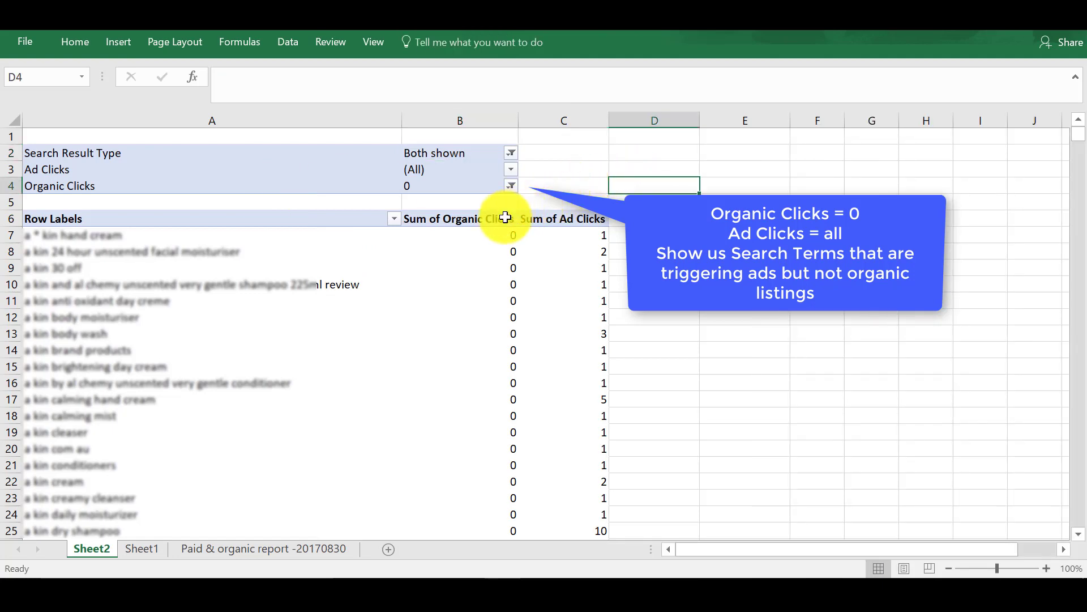
- Examine the pivot table's list of queries and their ad clicks for searches without organic clicks
{"action": "mouse_move", "coordinate": [512, 238]}
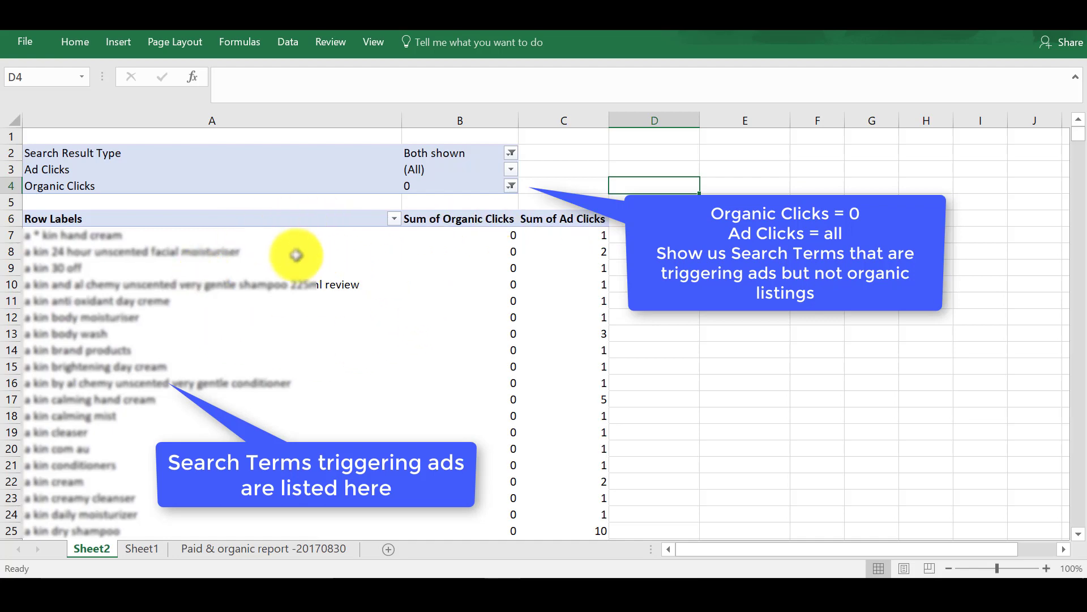
{"action": "scroll", "coordinate": [259, 256], "scroll_direction": "down", "scroll_amount": 2}
{"action": "scroll", "coordinate": [259, 257], "scroll_direction": "up", "scroll_amount": 2}
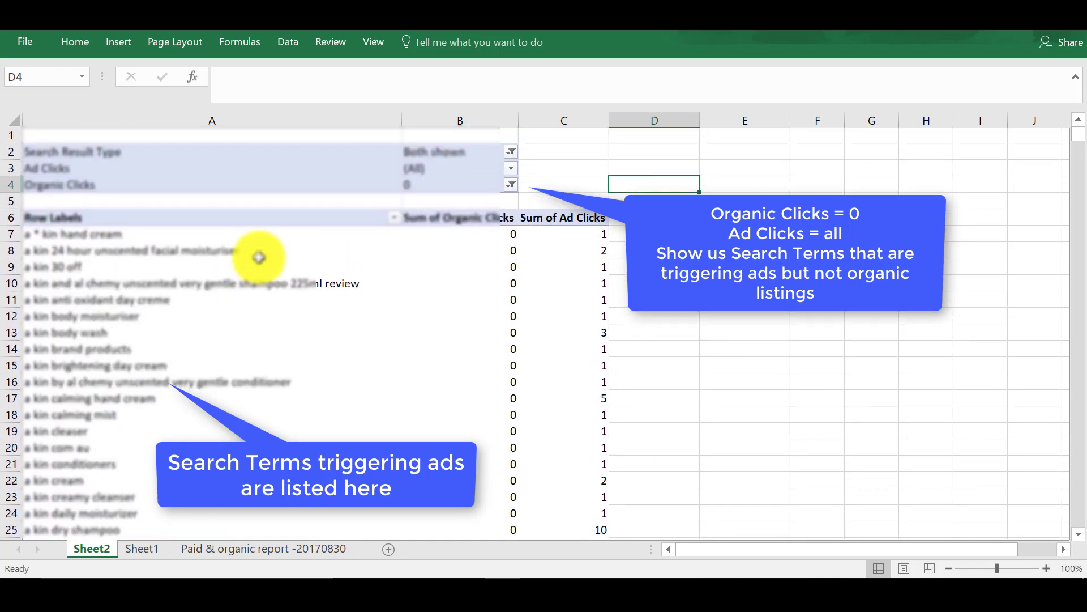
{"action": "scroll", "coordinate": [260, 257], "scroll_direction": "down", "scroll_amount": 1}
{"action": "scroll", "coordinate": [259, 257], "scroll_direction": "up", "scroll_amount": 1}
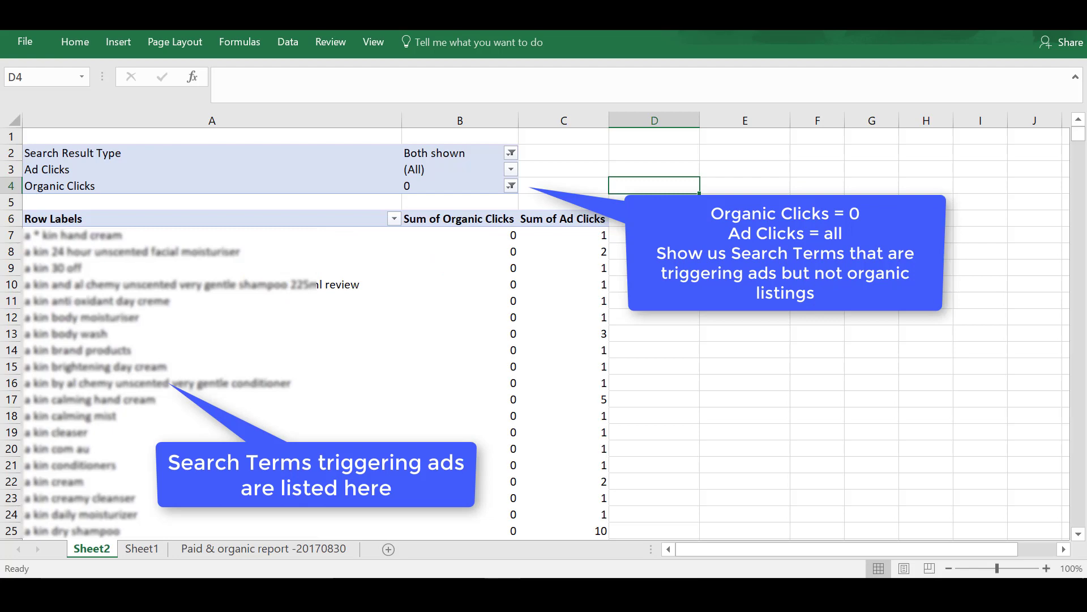
{"action": "key", "text": "Down"}
{"action": "key", "text": "Down"}
{"action": "key", "text": "Down"}
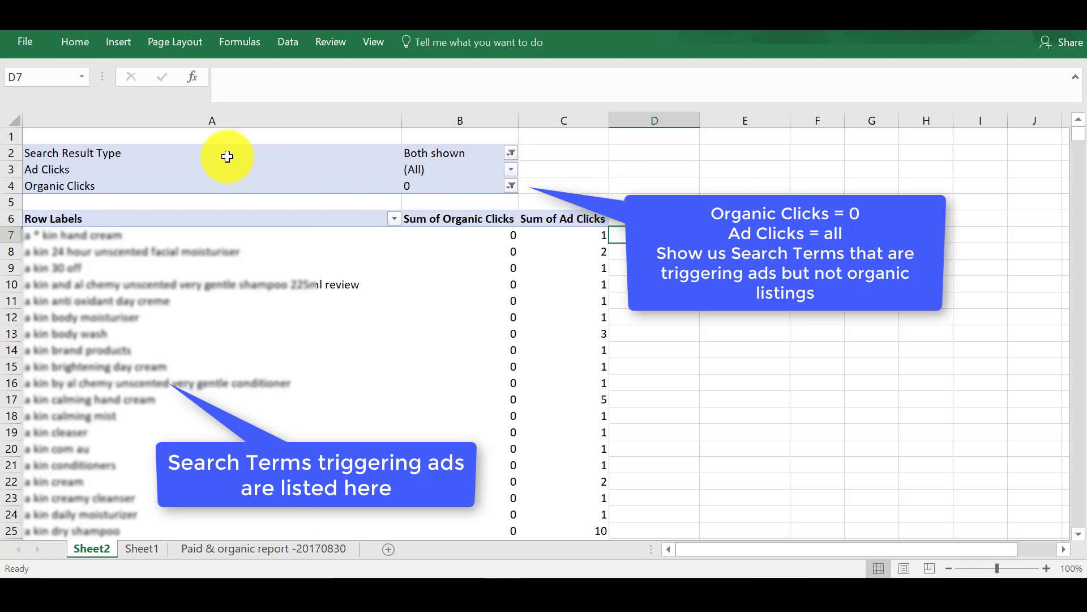
- Filter the pivot table's Organic Clicks to include every value except 0
{"action": "left_click", "coordinate": [561, 173]}
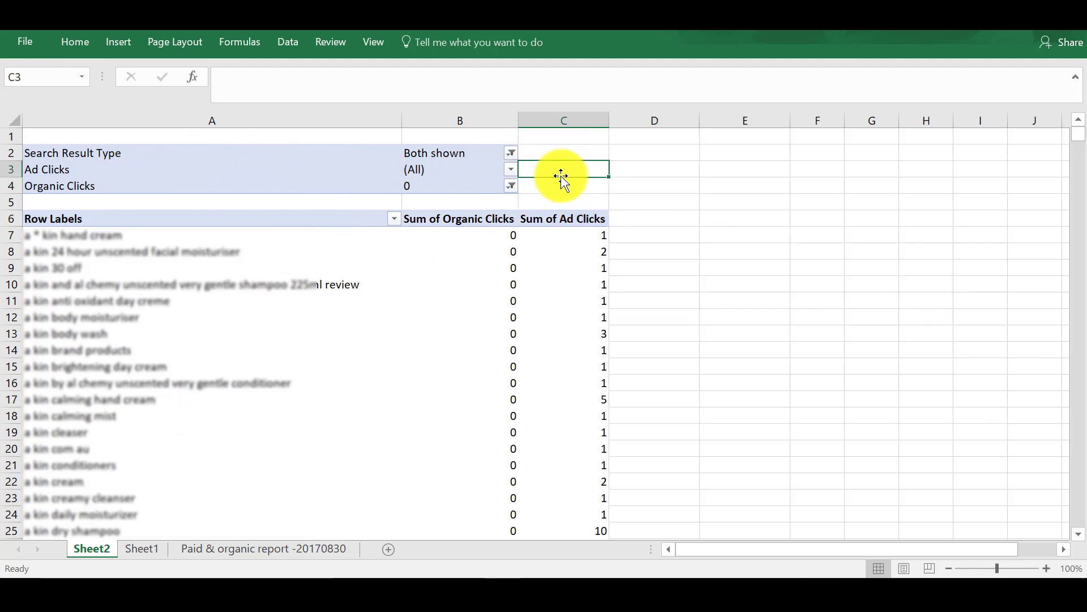
{"action": "left_click", "coordinate": [510, 187]}
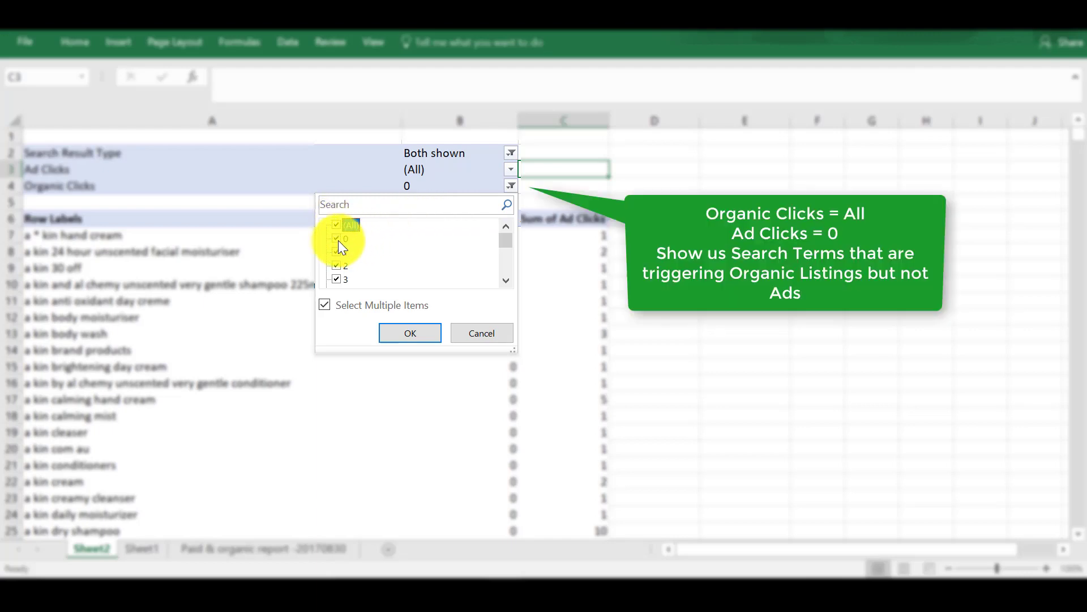
{"action": "left_click", "coordinate": [338, 240]}
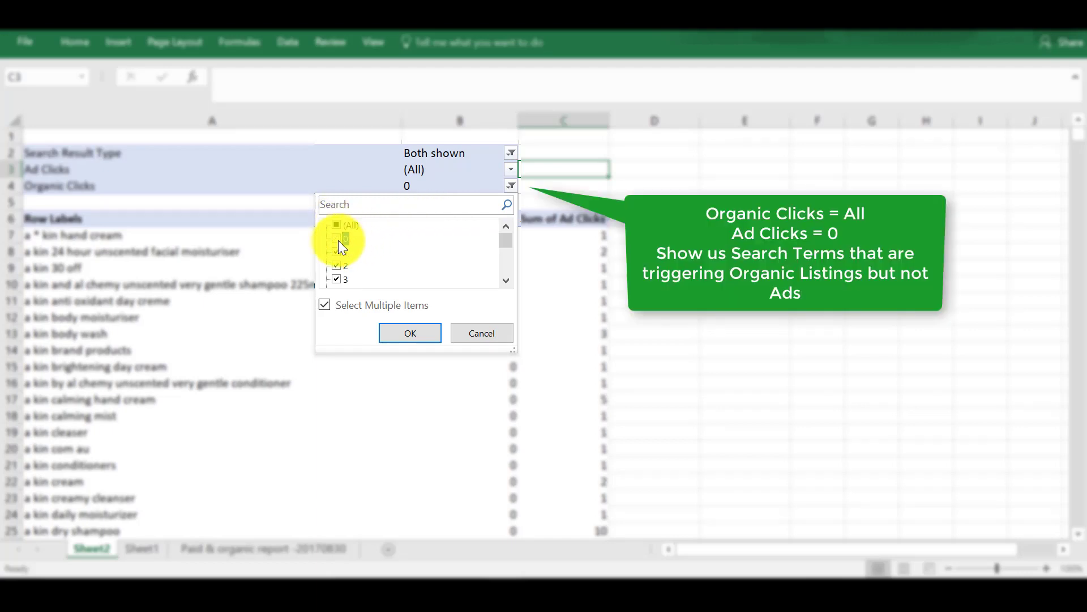
{"action": "left_click", "coordinate": [415, 333]}
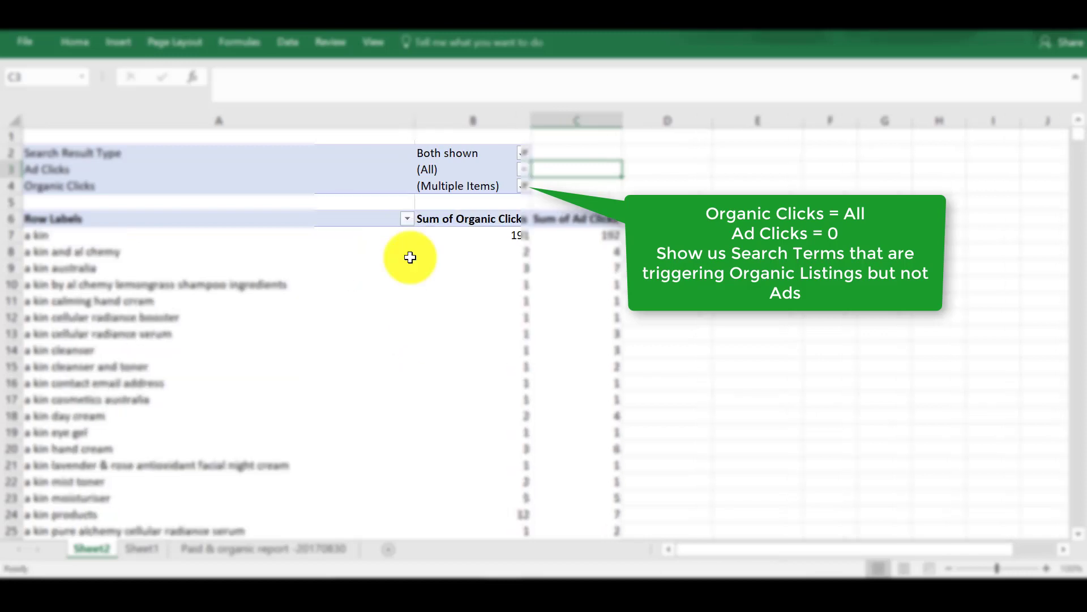
- Filter the pivot table's Ad Clicks to 0 only
{"action": "left_click", "coordinate": [525, 169]}
{"action": "left_click", "coordinate": [349, 208]}
{"action": "left_click", "coordinate": [350, 222]}
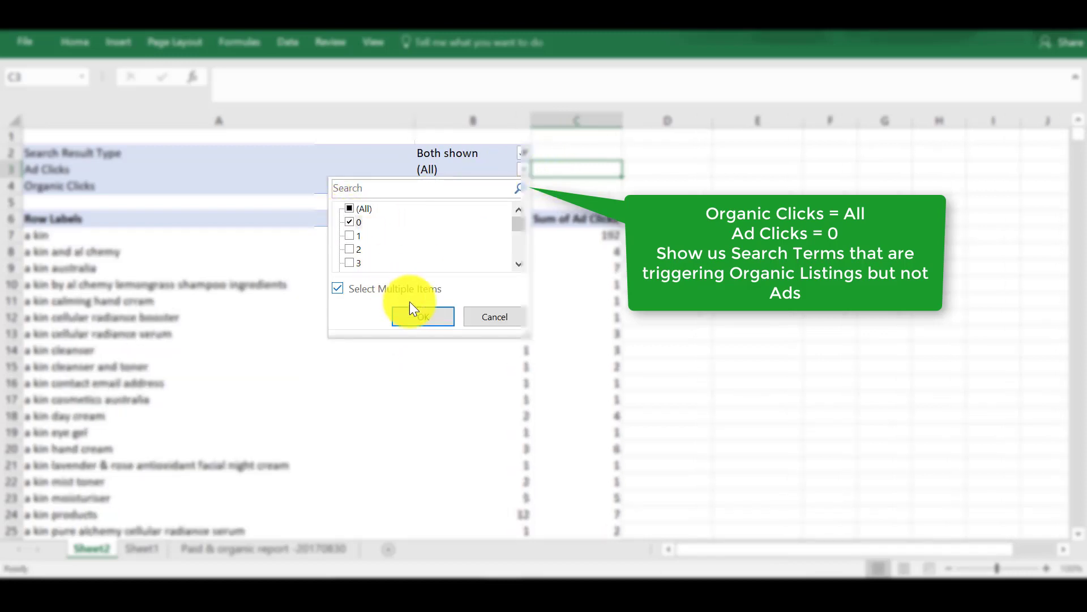
{"action": "left_click", "coordinate": [411, 312]}
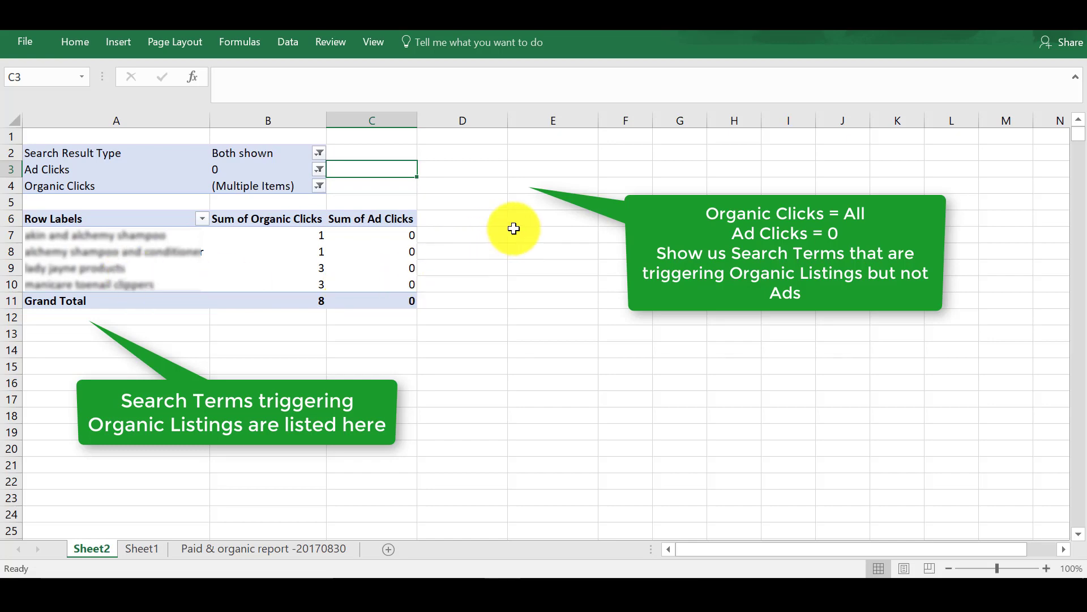
- Switch to Sheet1 and review the value fields and column headings of the non-brand pivot table
{"action": "left_click", "coordinate": [514, 228]}
{"action": "key", "text": "ctrl+Page_Down"}
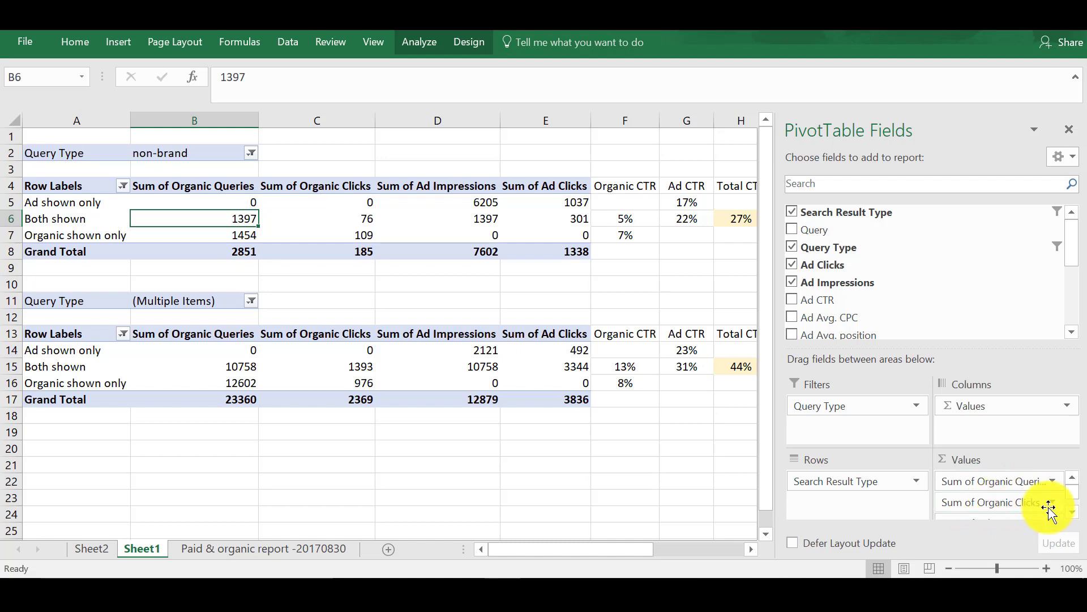
{"action": "left_click", "coordinate": [1075, 514]}
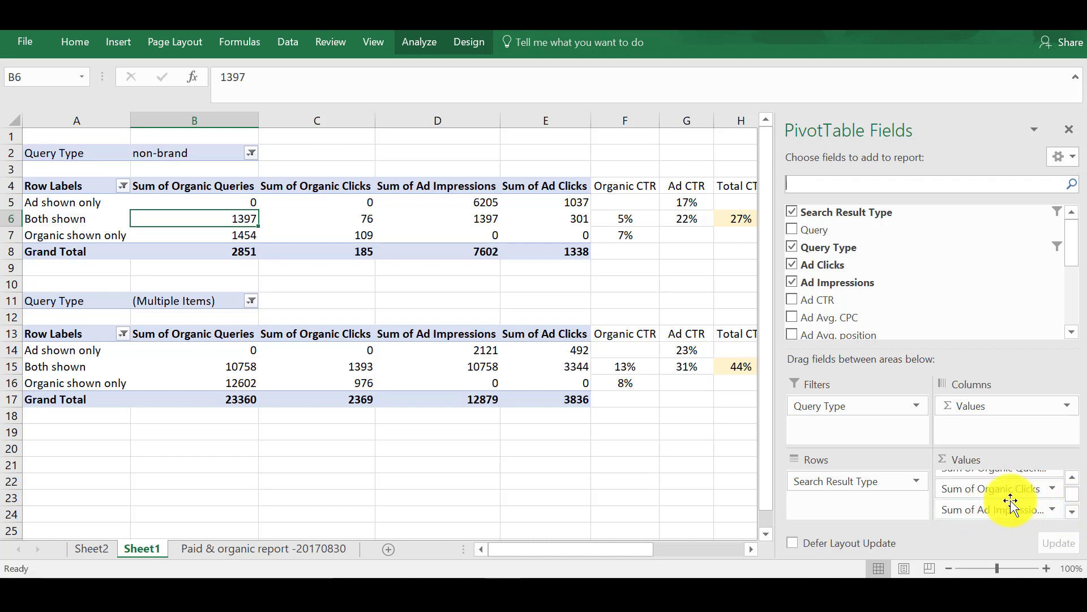
{"action": "left_click", "coordinate": [1074, 514]}
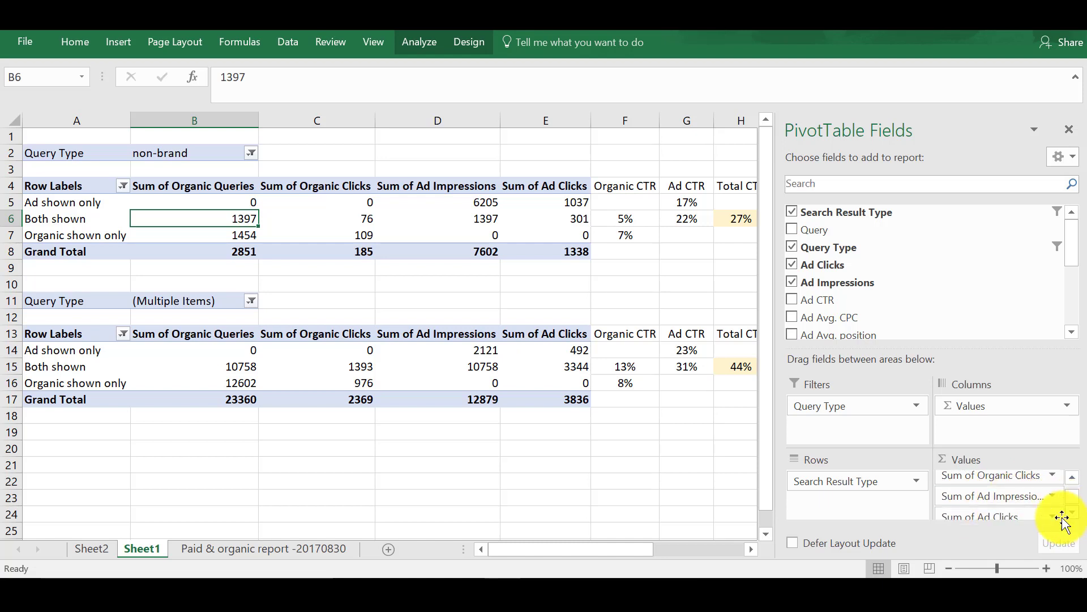
{"action": "left_click", "coordinate": [1074, 514]}
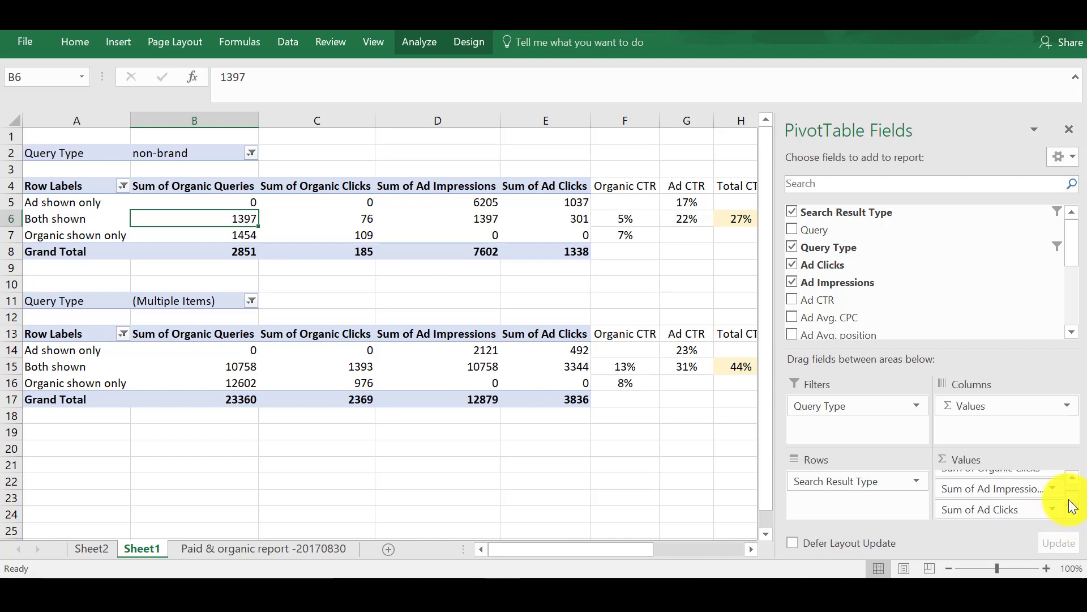
{"action": "scroll", "coordinate": [1068, 496], "scroll_direction": "up", "scroll_amount": 2}
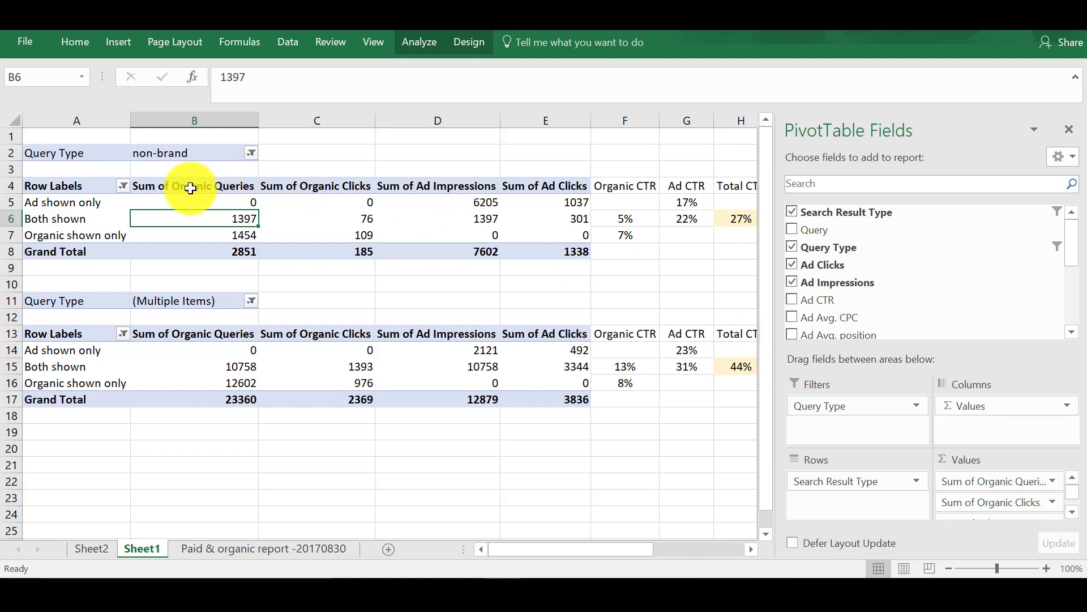
{"action": "left_click_drag", "start_coordinate": [189, 187], "coordinate": [538, 187]}
{"action": "left_click", "coordinate": [506, 285]}
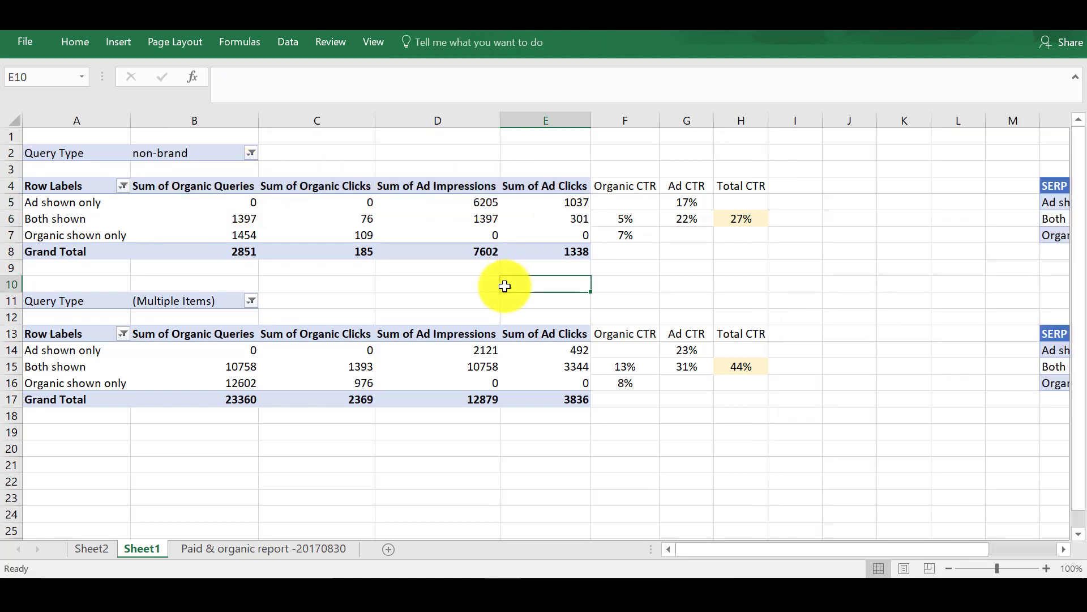
- Check the choices in the upper pivot table's Query Type filter, and close them without changes
{"action": "left_click", "coordinate": [80, 170]}
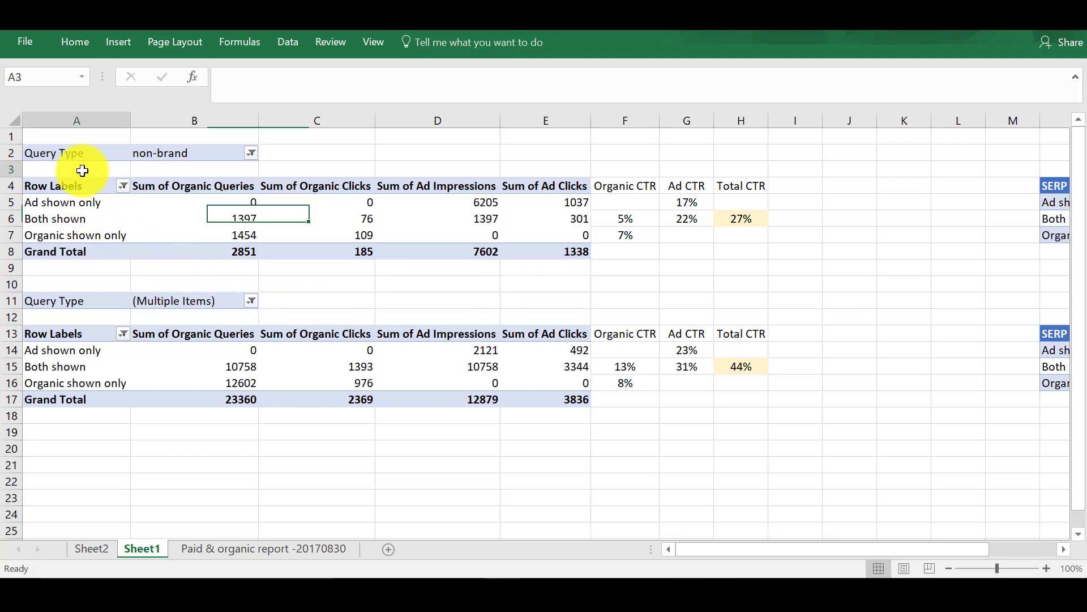
{"action": "left_click", "coordinate": [106, 153]}
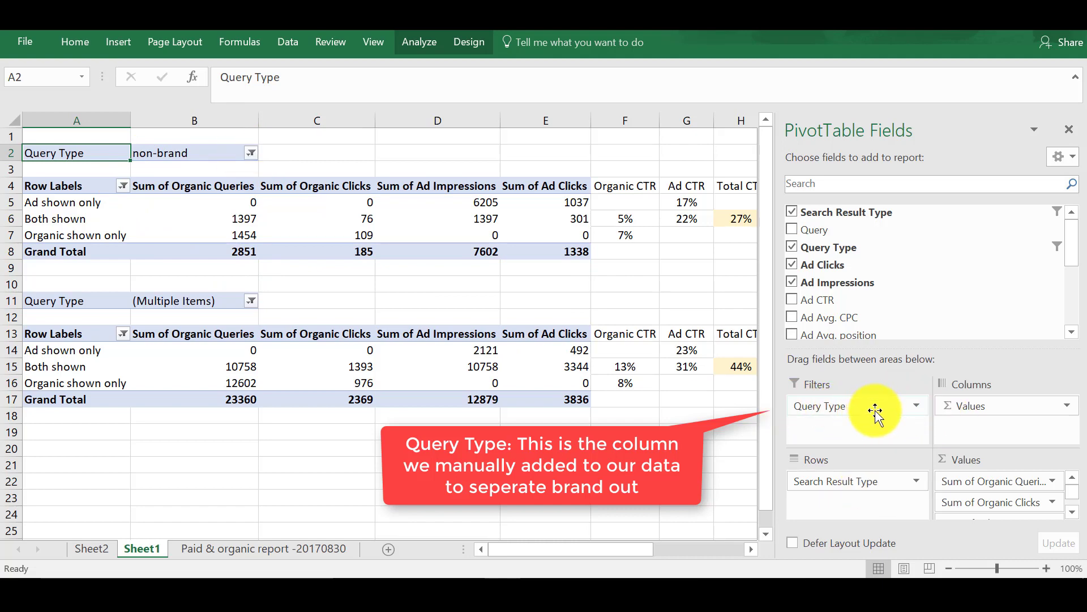
{"action": "left_click", "coordinate": [249, 153]}
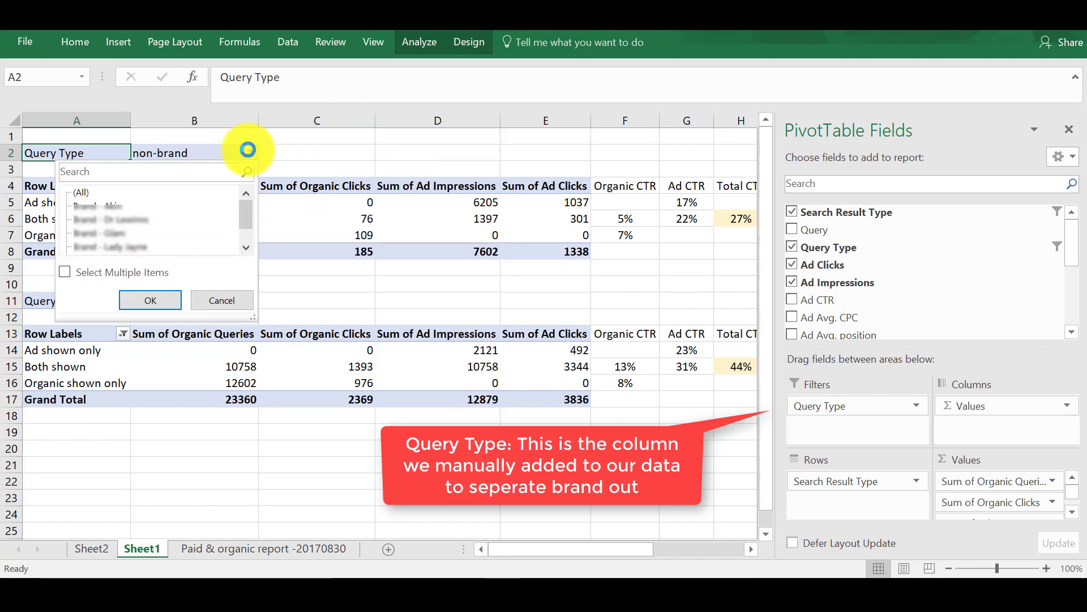
{"action": "left_click", "coordinate": [248, 151]}
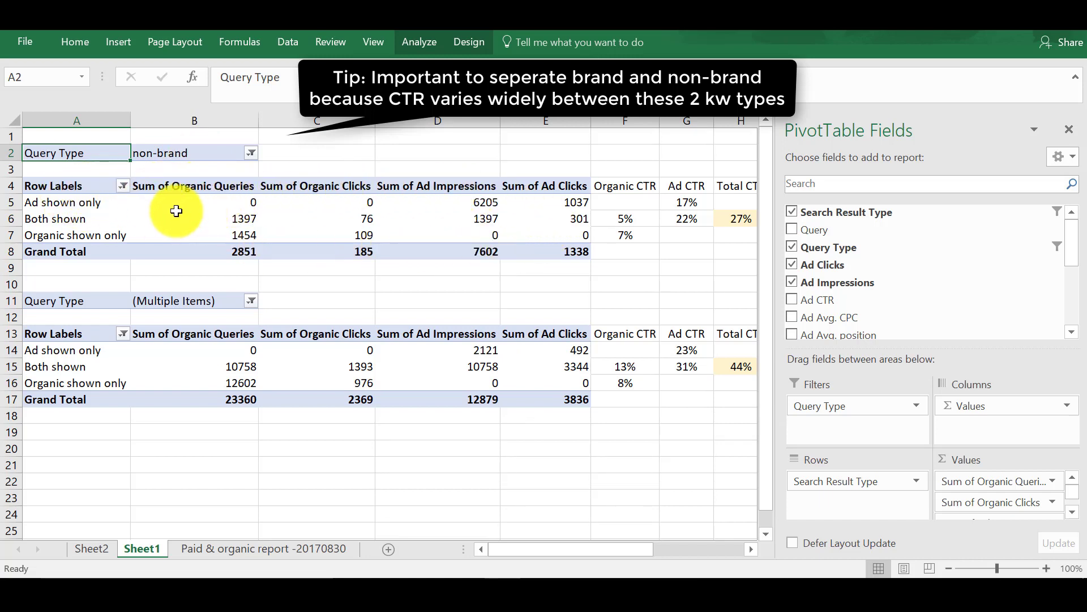
- Inspect the non-brand table's Organic CTR and Ad CTR formulas for the ad-only, both-shown and organic-only rows
{"action": "mouse_move", "coordinate": [331, 202]}
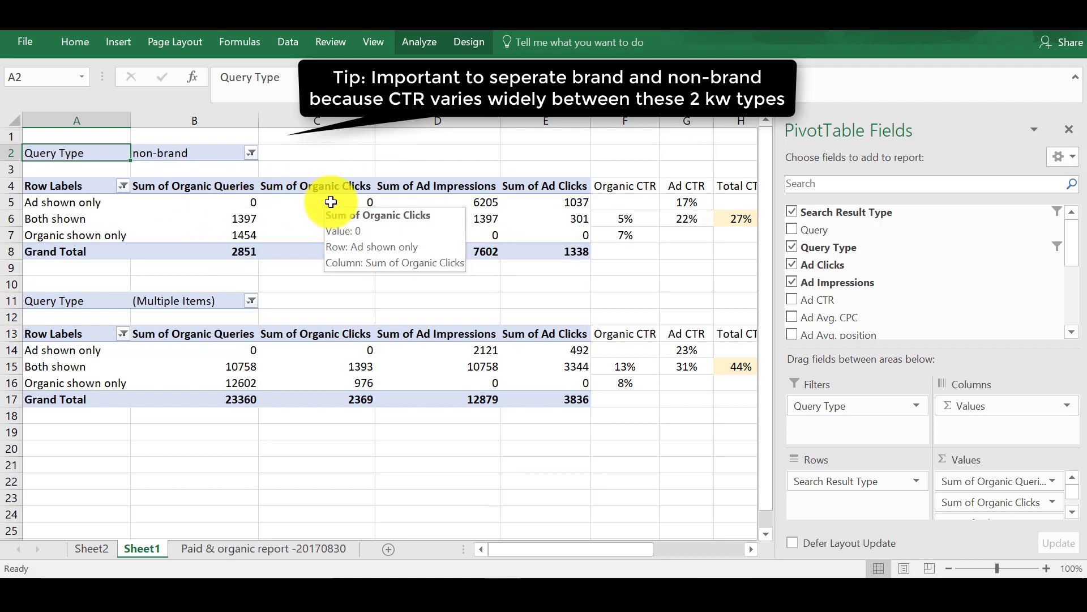
{"action": "left_click", "coordinate": [683, 282]}
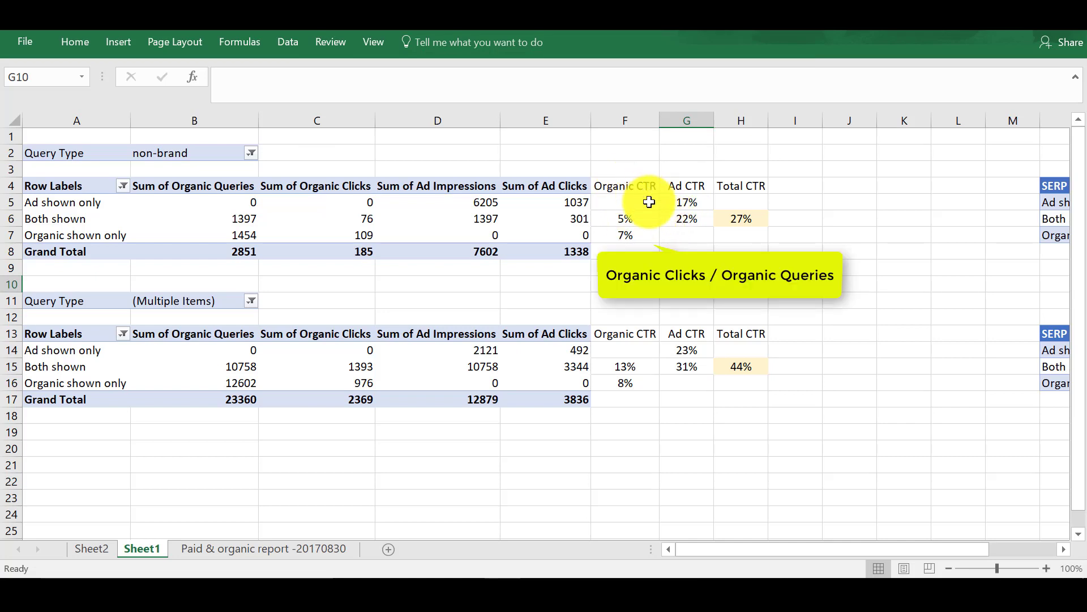
{"action": "left_click", "coordinate": [629, 238]}
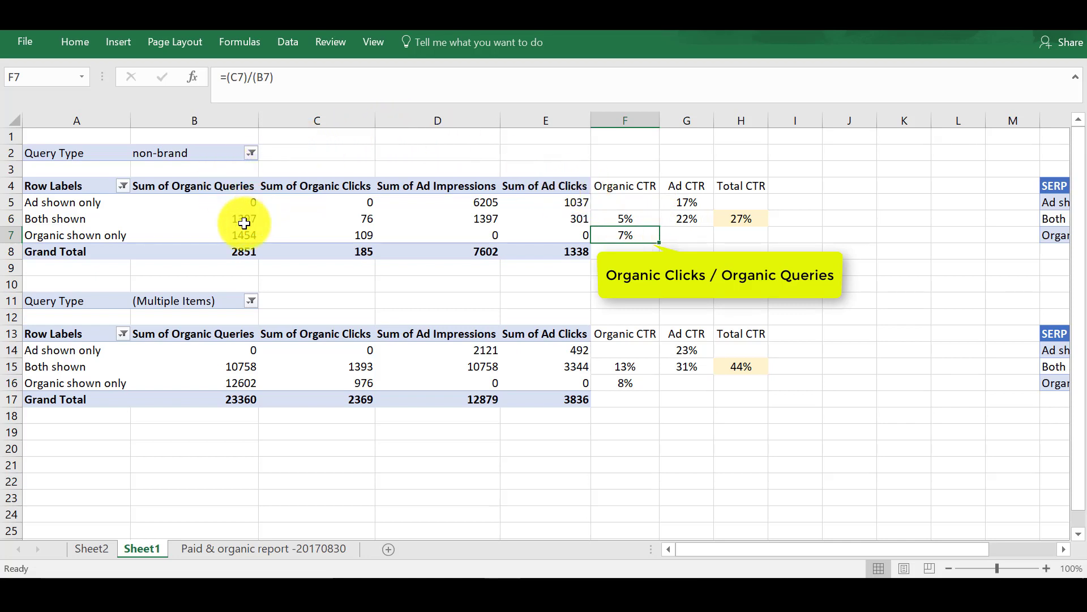
{"action": "mouse_move", "coordinate": [347, 236]}
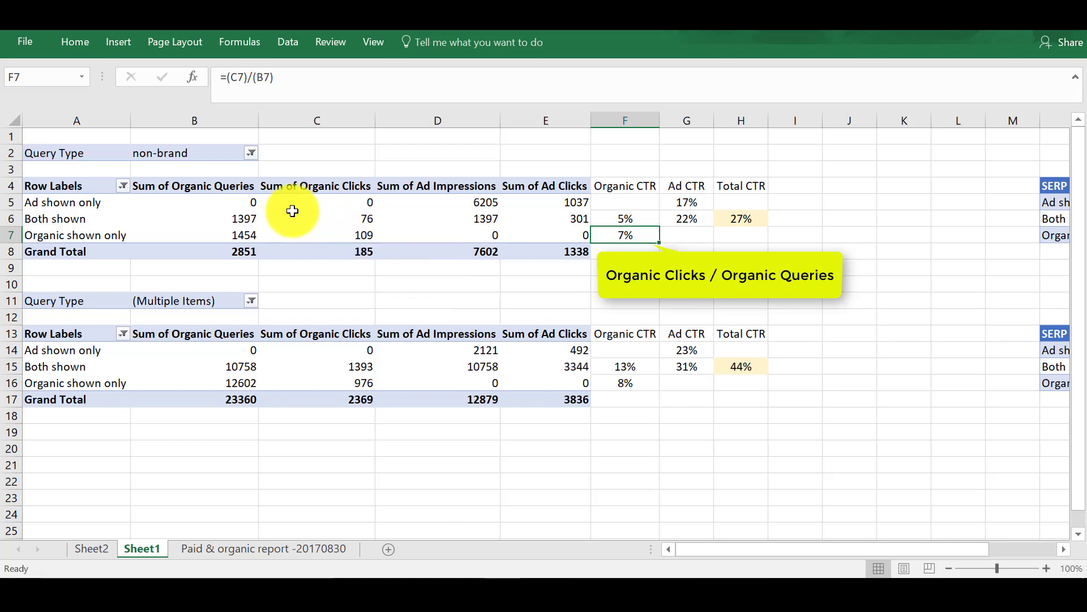
{"action": "mouse_move", "coordinate": [226, 237]}
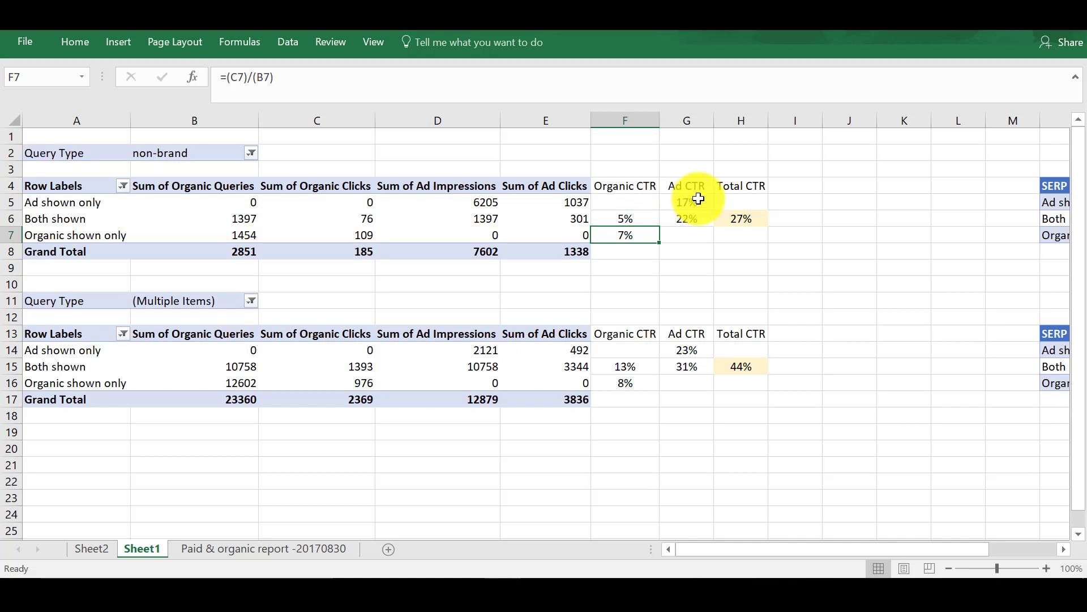
{"action": "left_click", "coordinate": [701, 199]}
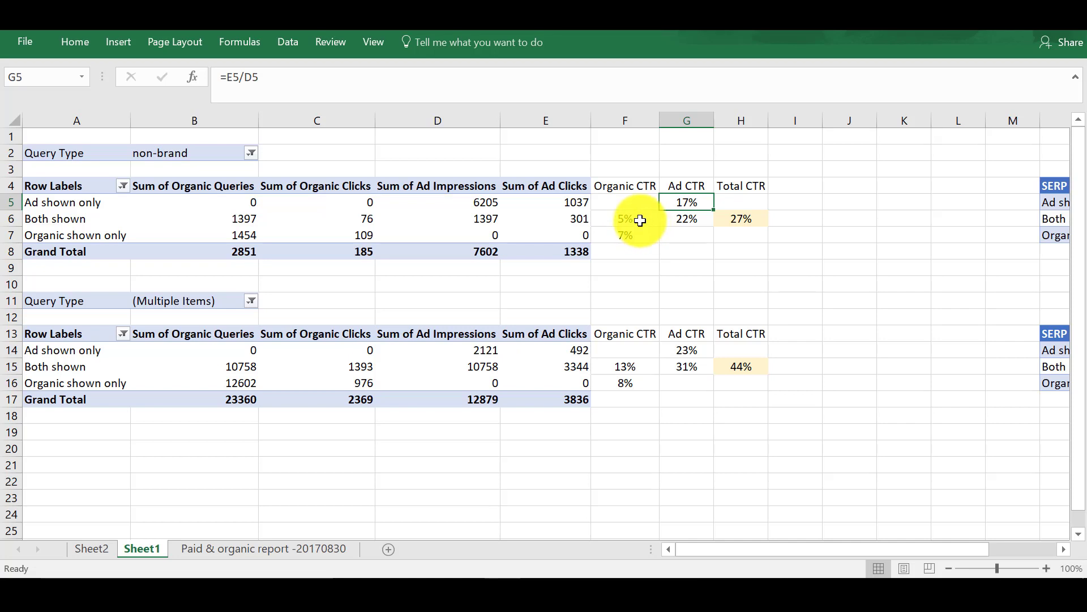
{"action": "left_click", "coordinate": [641, 221]}
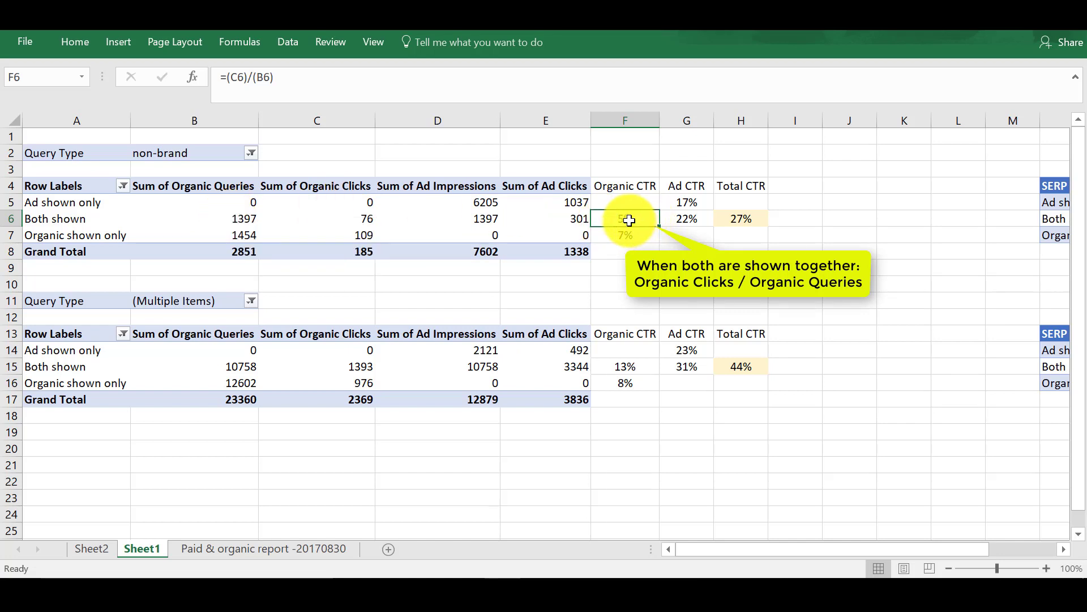
{"action": "left_click", "coordinate": [690, 220]}
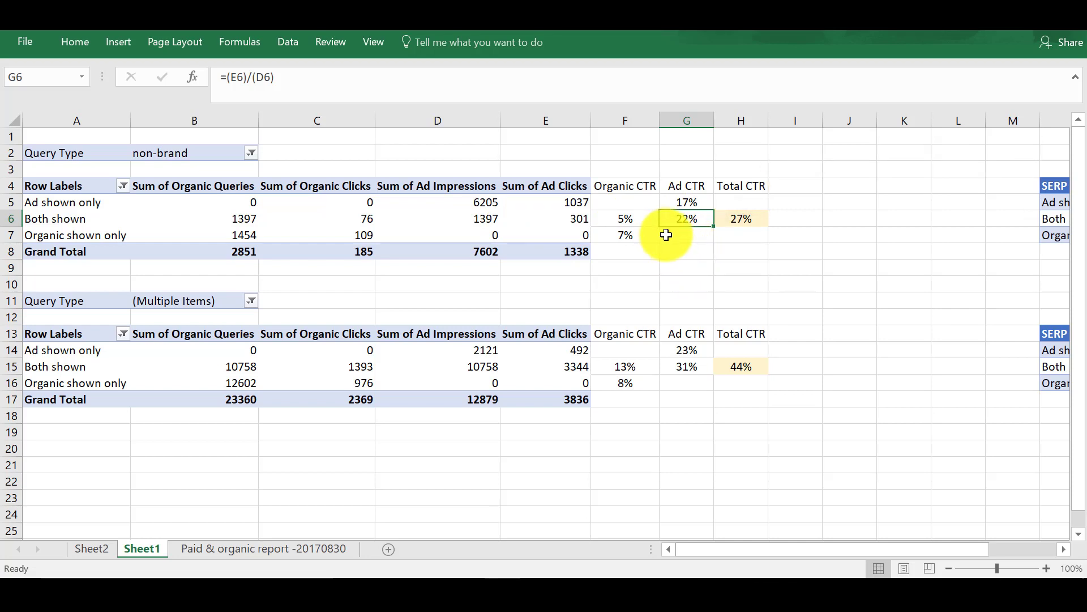
- Compare the non-brand Organic CTR and Ad CTR when shown alone with the rates when both are shown
{"action": "left_click", "coordinate": [633, 234]}
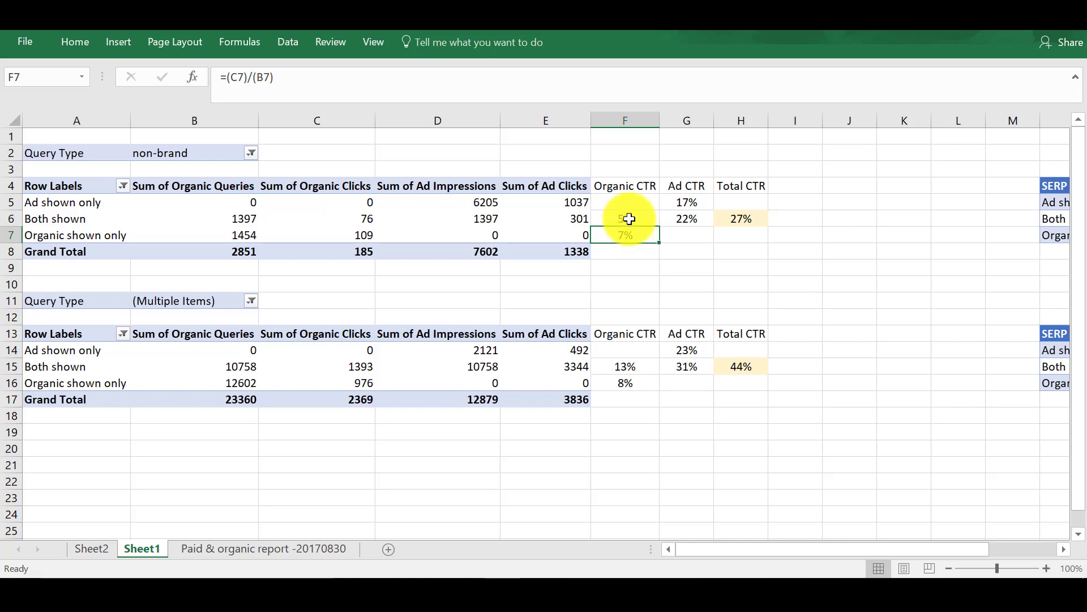
{"action": "left_click", "coordinate": [691, 218]}
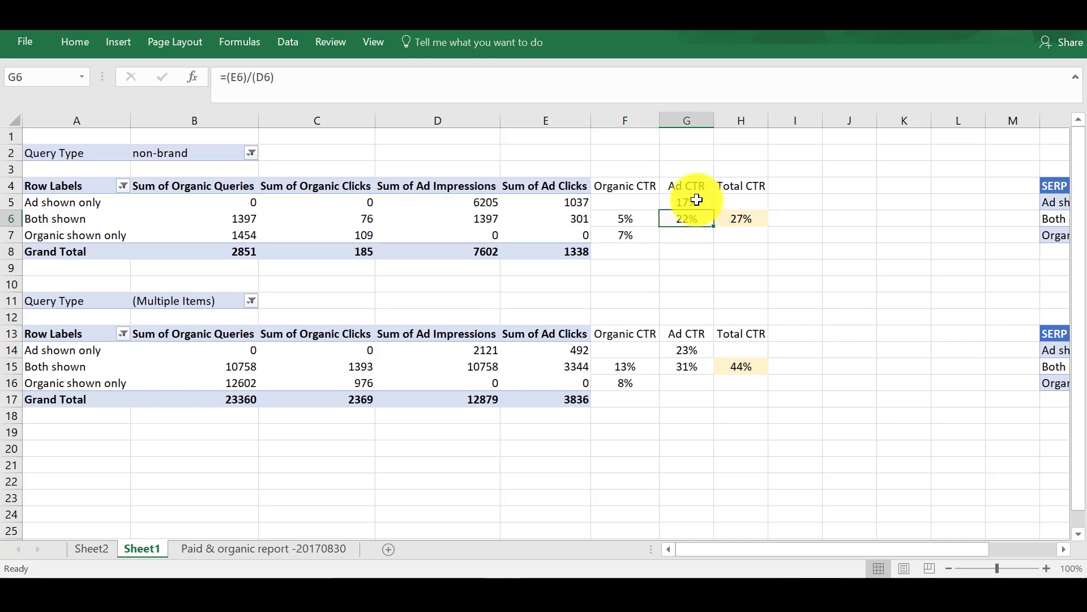
{"action": "left_click", "coordinate": [697, 201]}
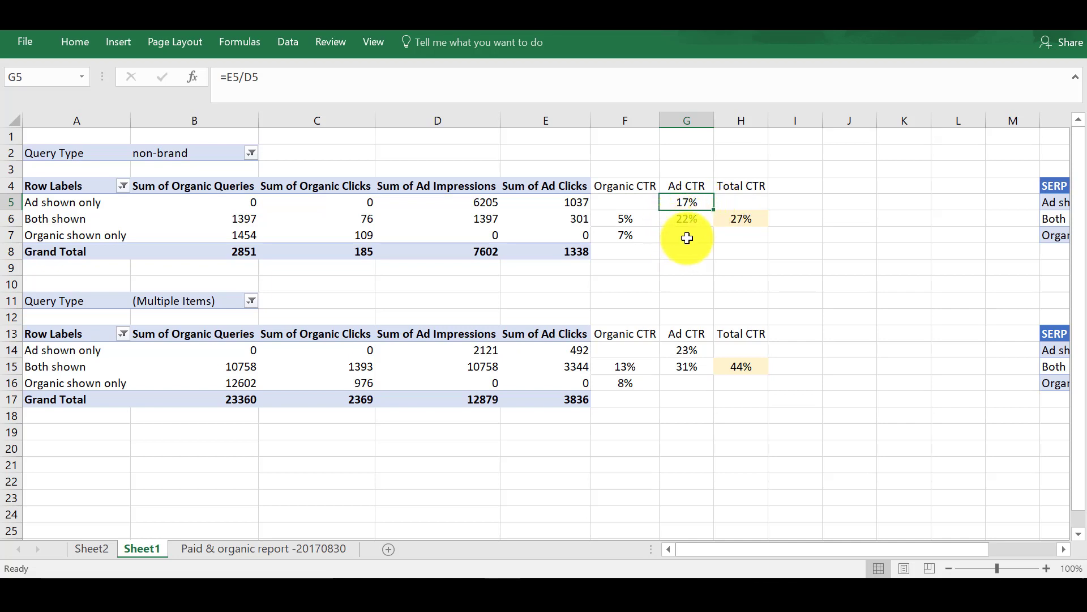
{"action": "left_click", "coordinate": [690, 225]}
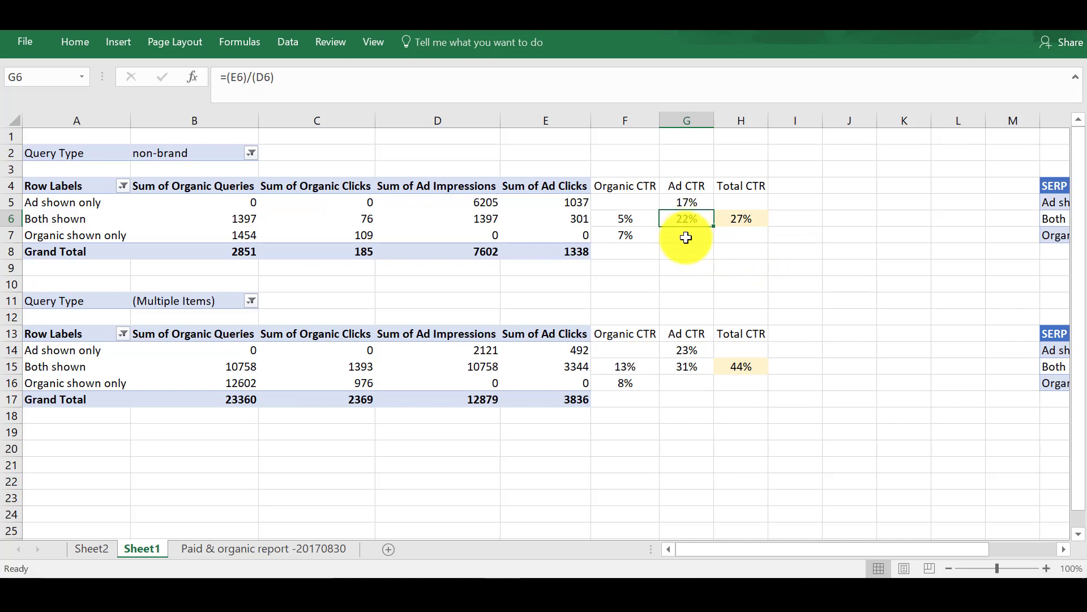
- Inspect the non-brand Total CTR formula for Both shown and the clicks, impressions and queries that relate to it
{"action": "left_click", "coordinate": [748, 216]}
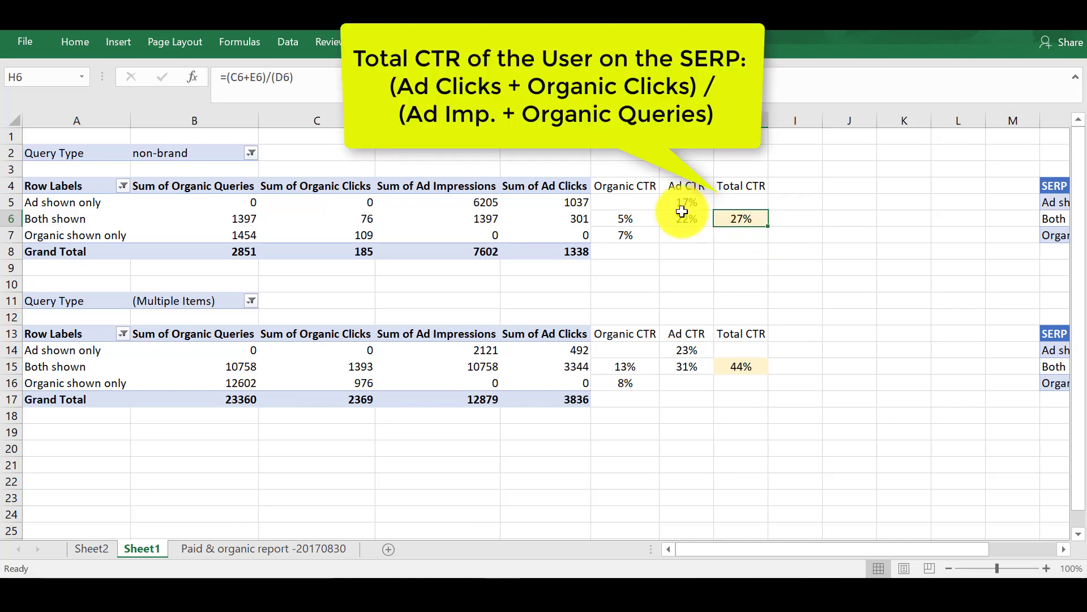
{"action": "left_click", "coordinate": [349, 218]}
{"action": "left_click", "coordinate": [541, 219], "text": "ctrl"}
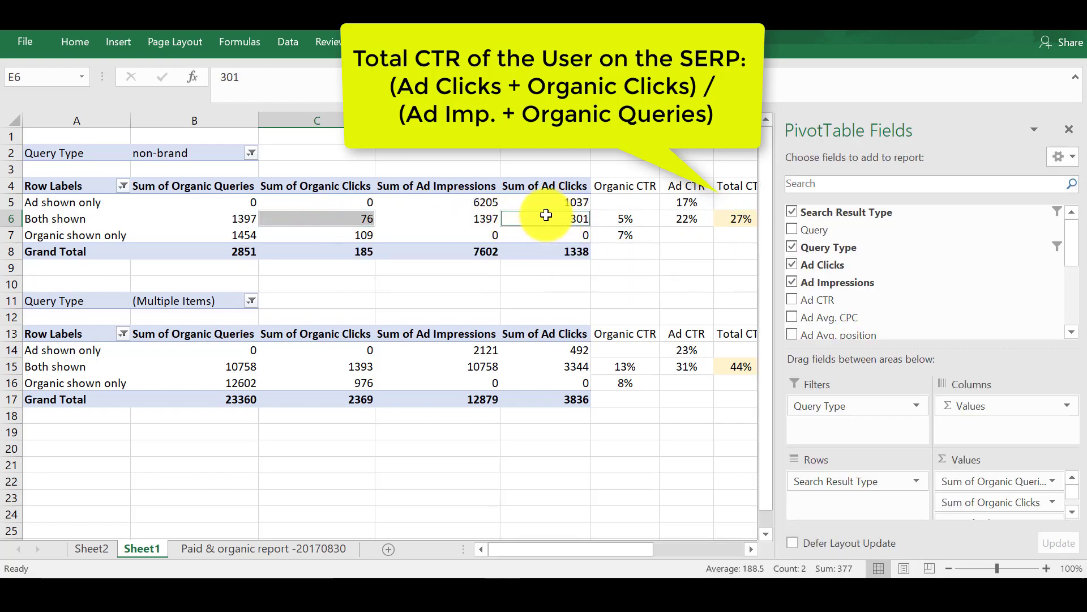
{"action": "left_click", "coordinate": [469, 218]}
{"action": "left_click", "coordinate": [240, 218], "text": "ctrl"}
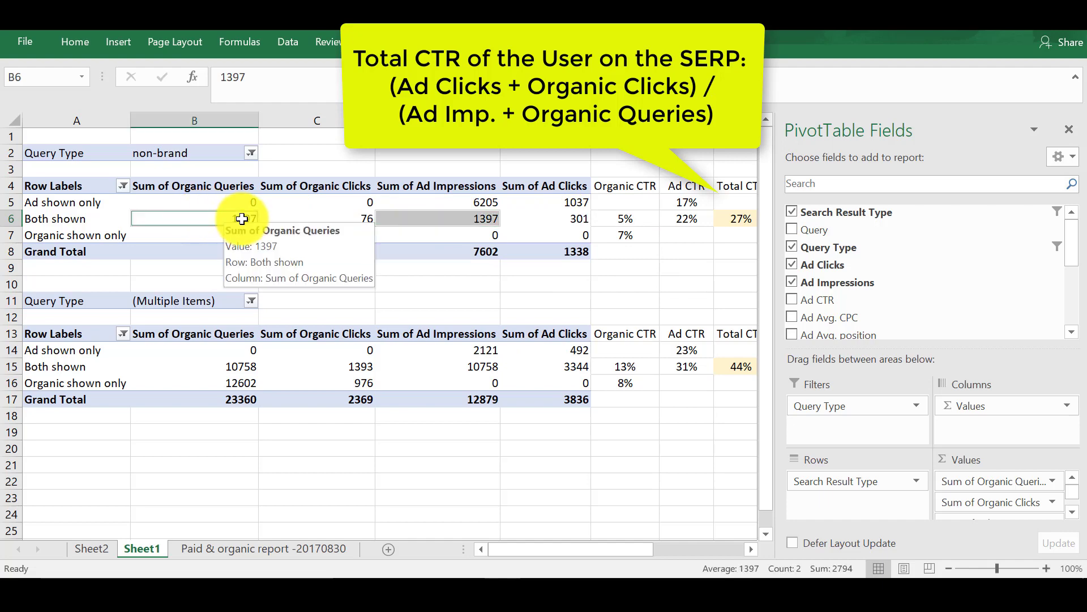
{"action": "left_click", "coordinate": [1070, 132]}
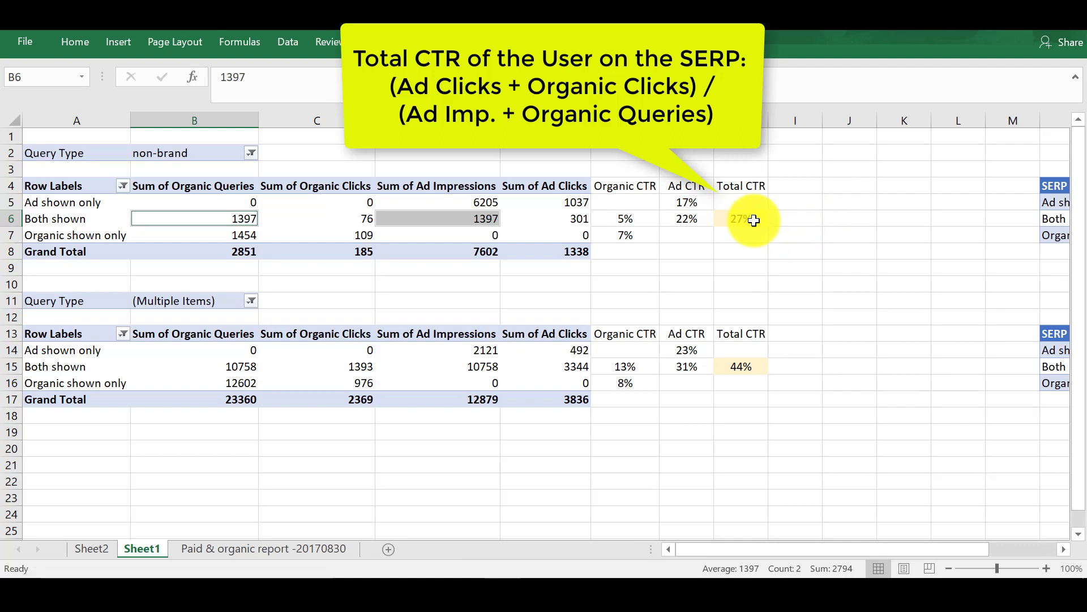
- Compare the non-brand Total CTR with the CTRs of the Ad shown only and Organic shown only rows
{"action": "left_click", "coordinate": [785, 221]}
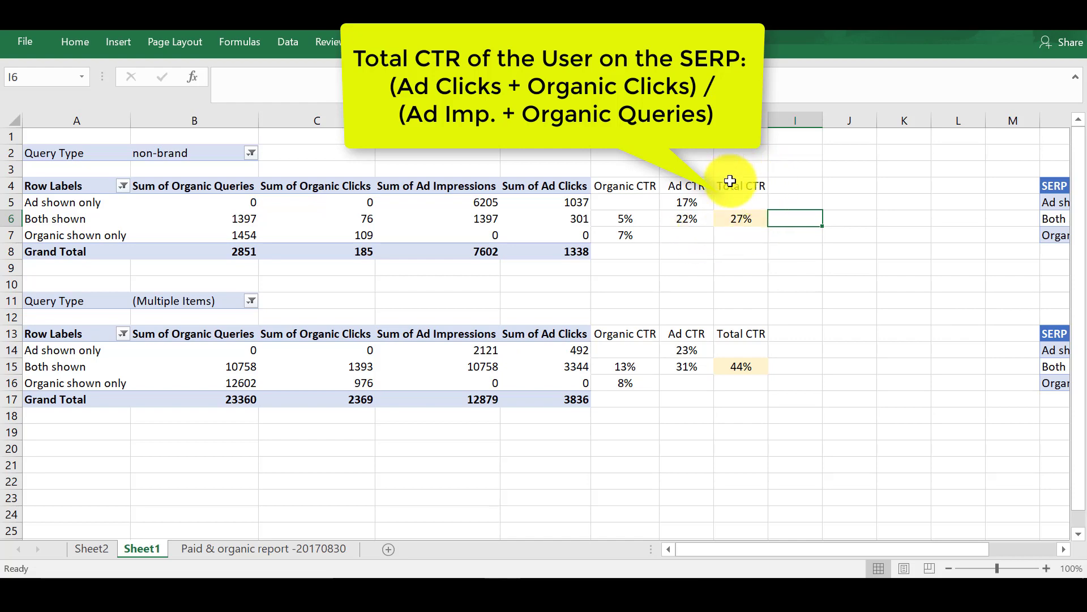
{"action": "left_click", "coordinate": [694, 201]}
{"action": "left_click", "coordinate": [644, 235]}
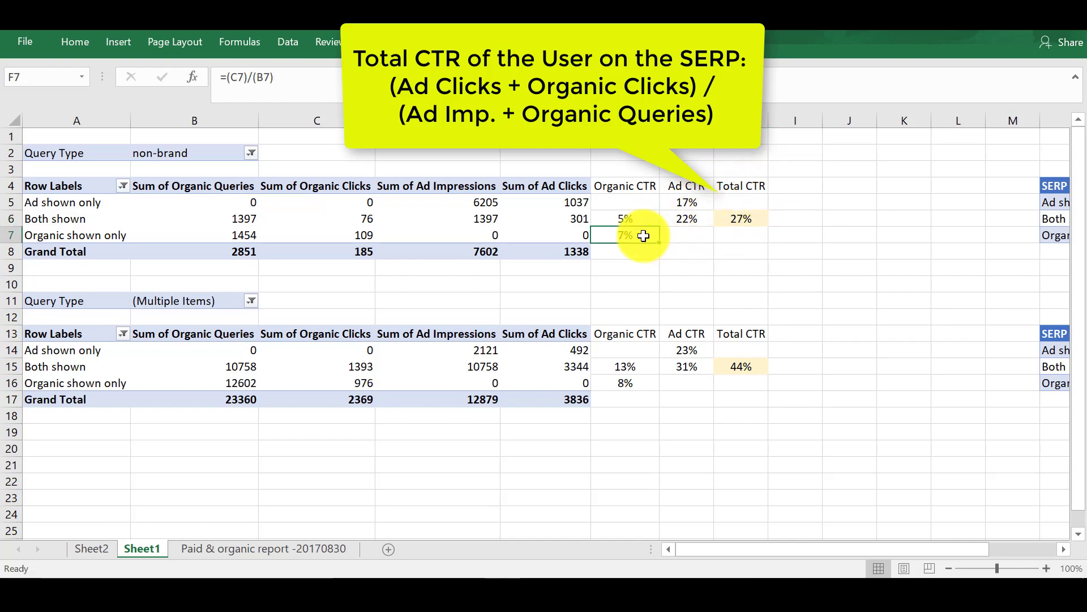
{"action": "left_click", "coordinate": [815, 216]}
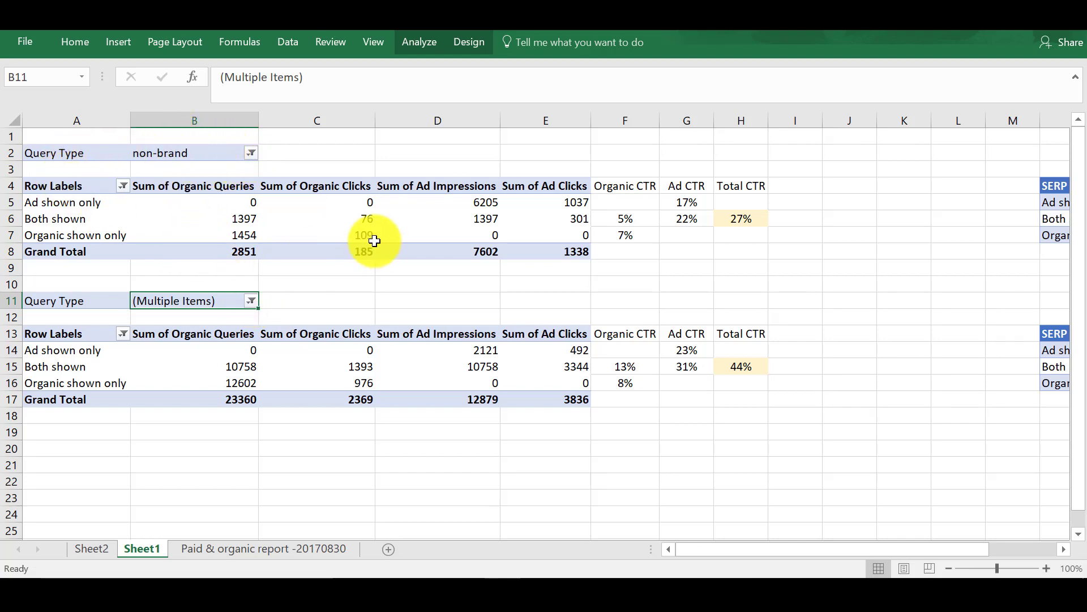
- View the two SERP summary tables of Organic, Ad and Total CTR in columns N to Q
{"action": "left_click", "coordinate": [651, 434]}
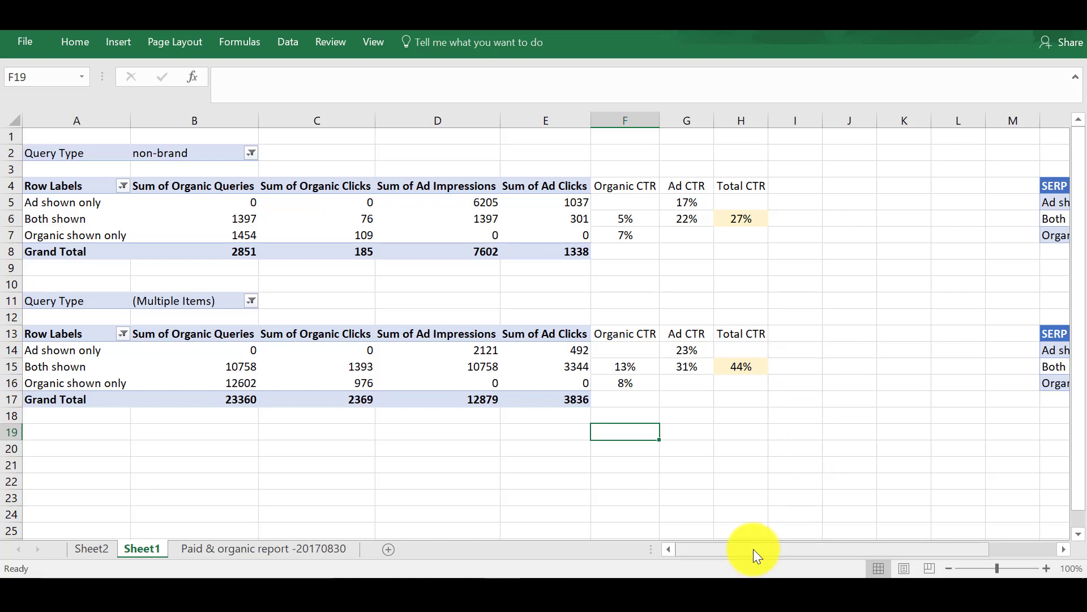
{"action": "mouse_move", "coordinate": [746, 549]}
{"action": "left_mouse_down"}
{"action": "mouse_move", "coordinate": [759, 551]}
{"action": "mouse_move", "coordinate": [728, 552]}
{"action": "left_mouse_up"}
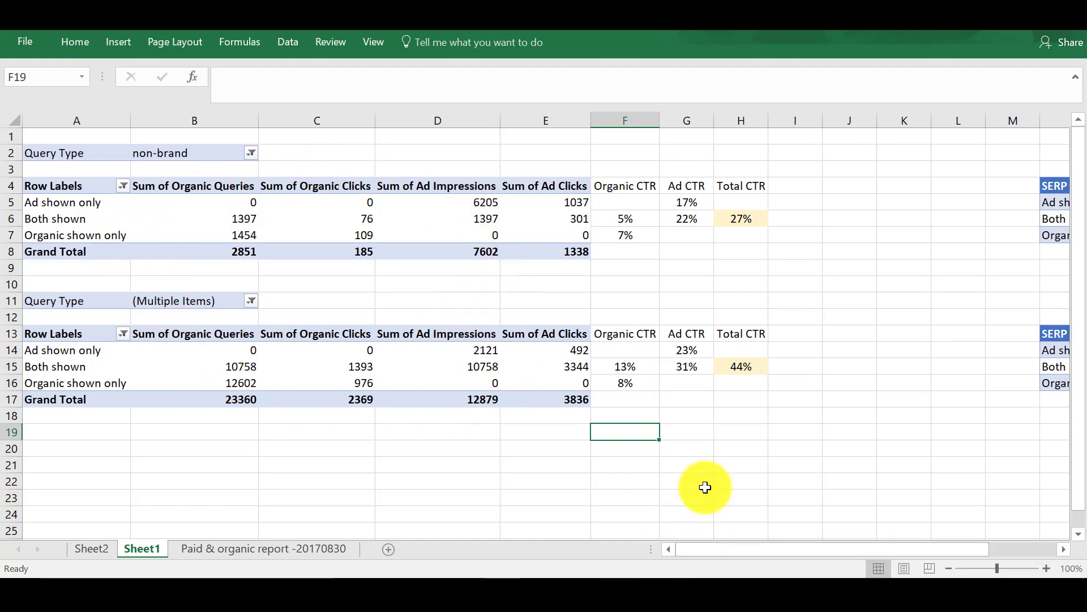
{"action": "left_click_drag", "start_coordinate": [711, 553], "coordinate": [815, 552]}
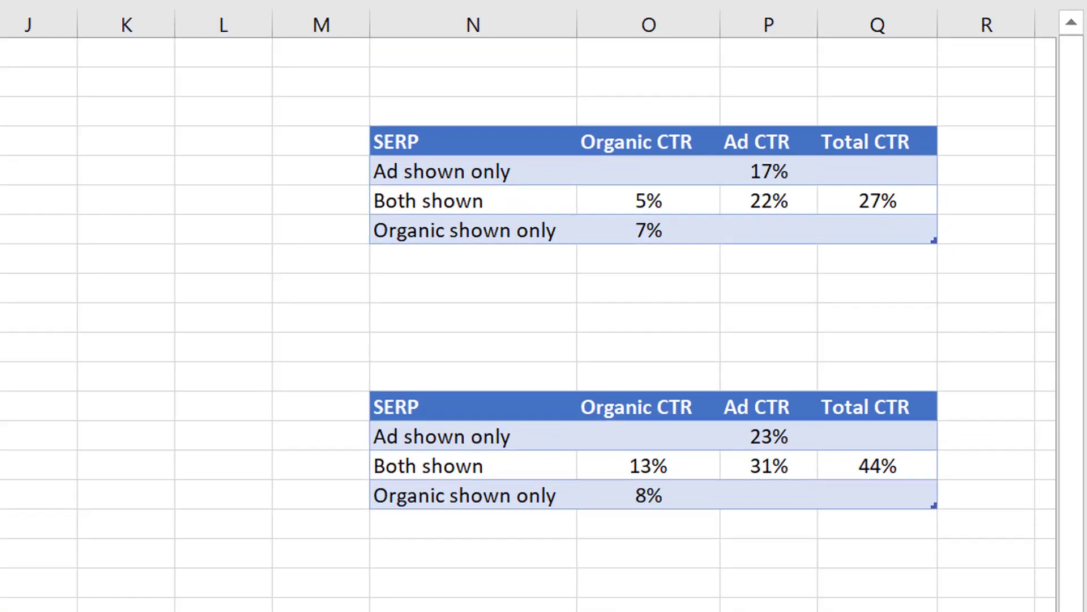